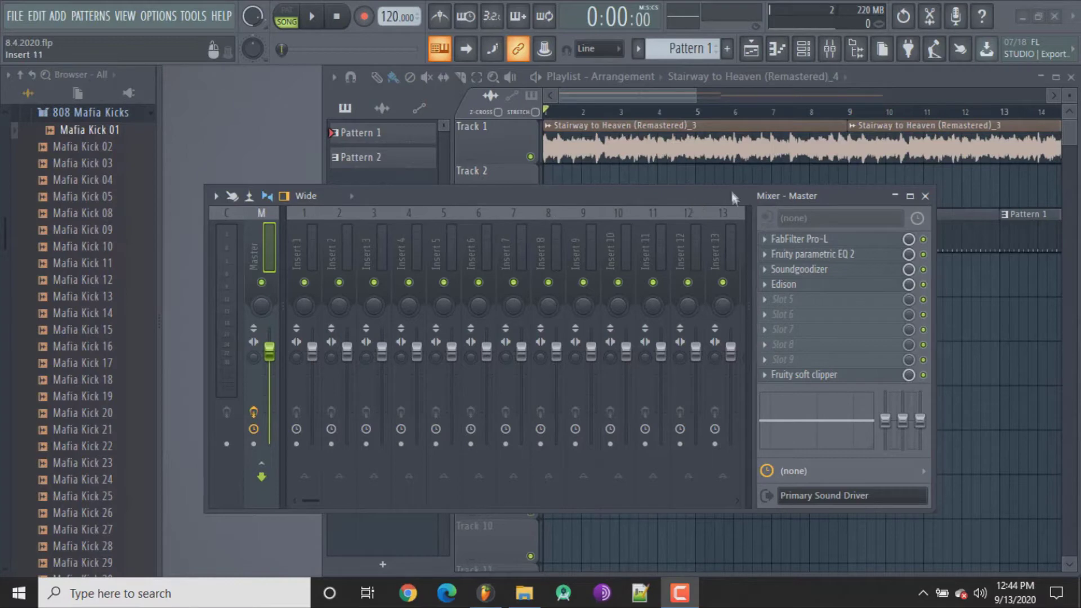
# - Bring up the plugin submenu for the Master track's empty effect slot 5
pyautogui.click(765, 303)
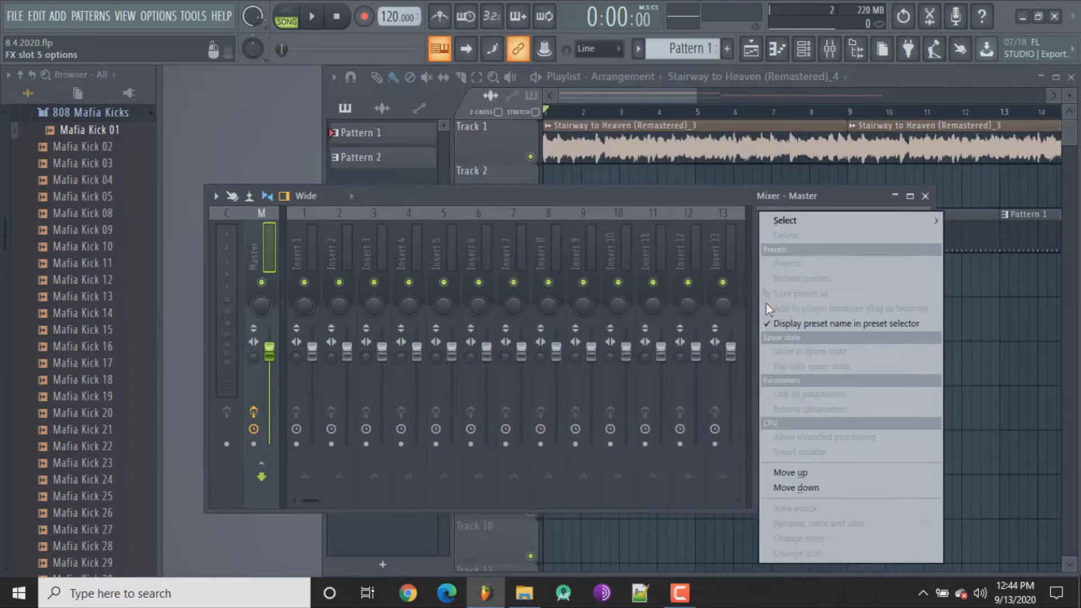
pyautogui.moveTo(850, 226)
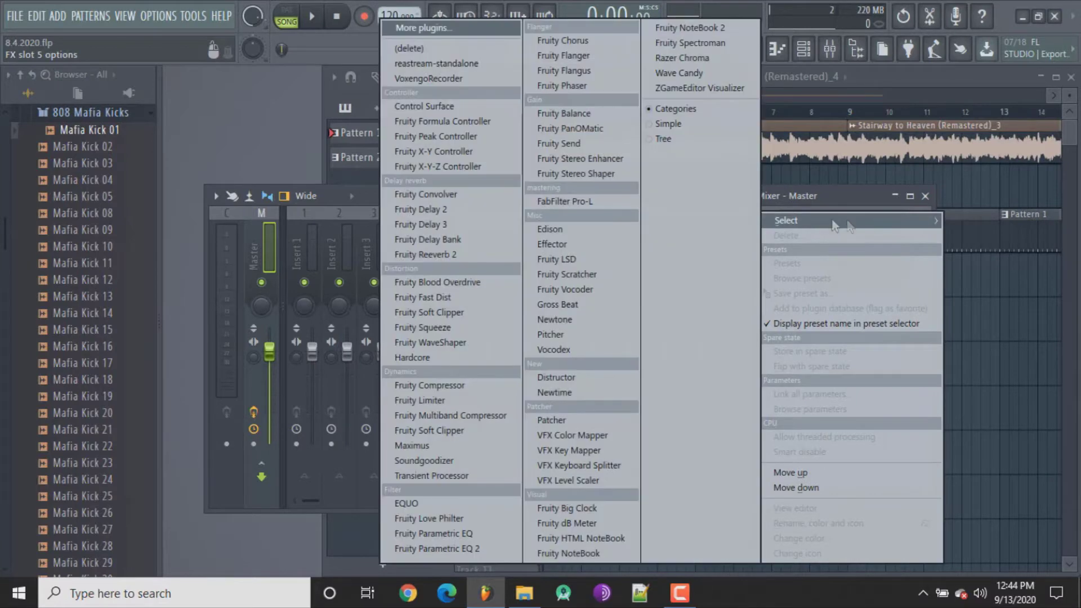
# - Load ZGameEditor Visualizer into Master slot 5 and position its editor and preview windows
pyautogui.click(735, 89)
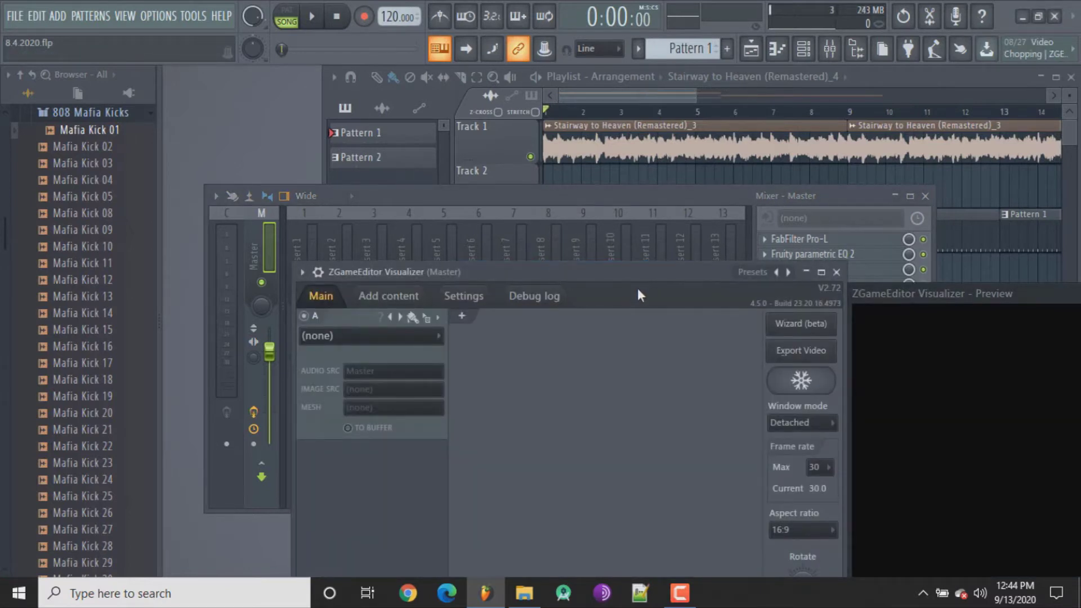
pyautogui.moveTo(640, 274); pyautogui.dragTo(528, 238)
pyautogui.moveTo(1043, 297); pyautogui.dragTo(926, 237)
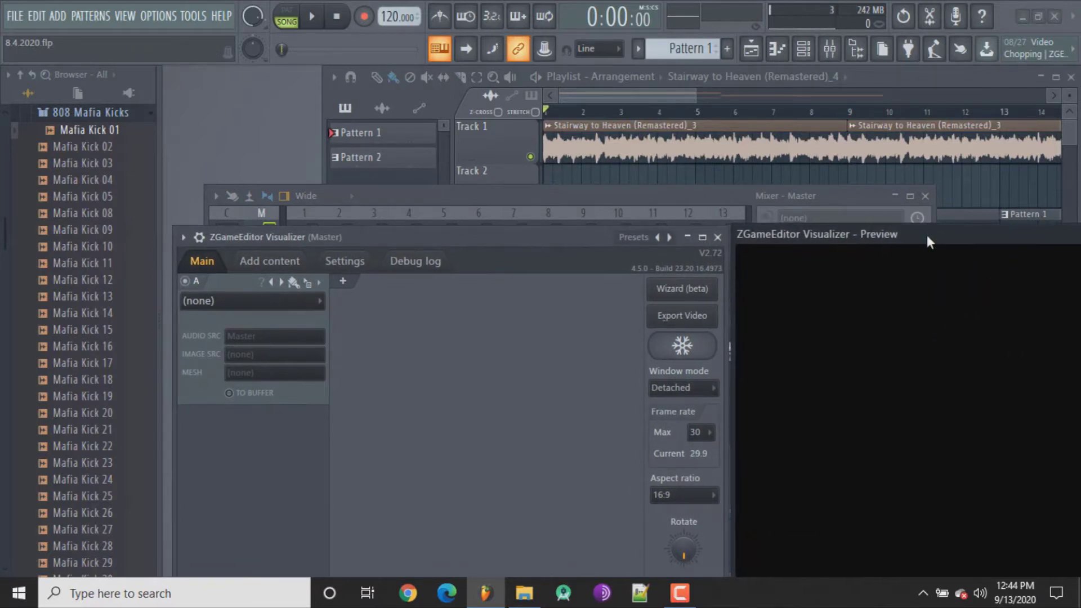
pyautogui.click(599, 90)
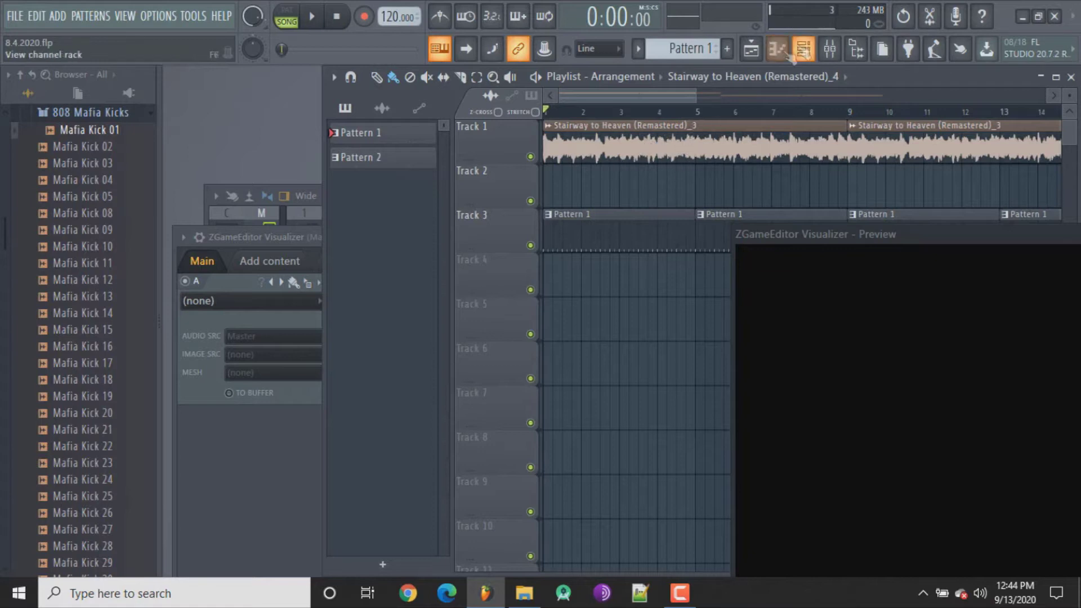
# - Reopen the Mixer, open the visualizer editor from slot 5, and arrange it beside the preview
pyautogui.click(829, 49)
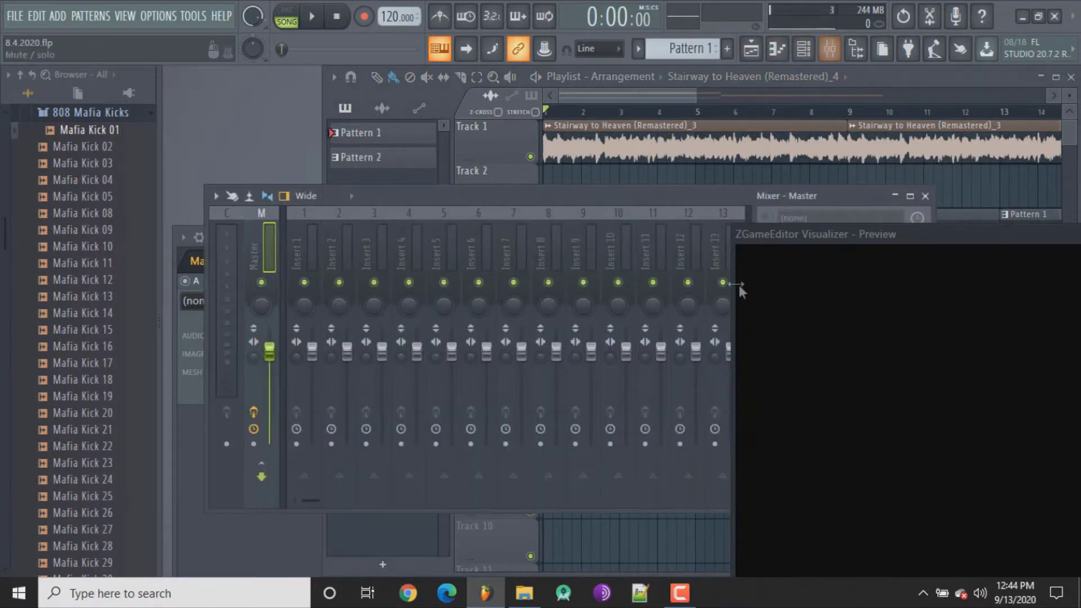
pyautogui.moveTo(819, 238); pyautogui.dragTo(734, 181)
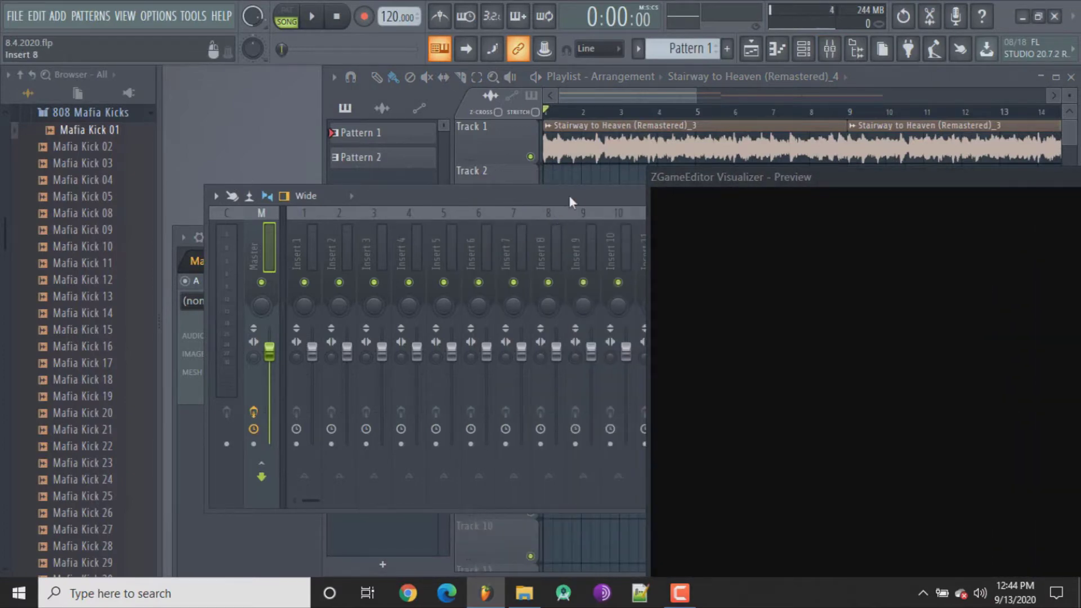
pyautogui.moveTo(569, 195); pyautogui.dragTo(215, 243)
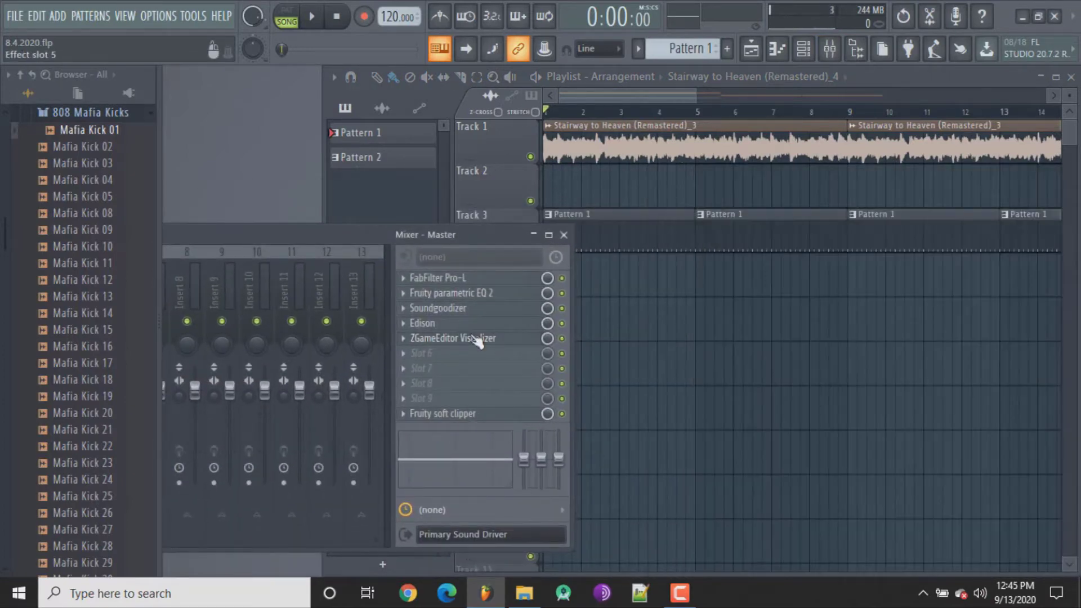
pyautogui.click(476, 343)
pyautogui.moveTo(572, 234); pyautogui.dragTo(572, 109)
pyautogui.moveTo(769, 178); pyautogui.dragTo(852, 113)
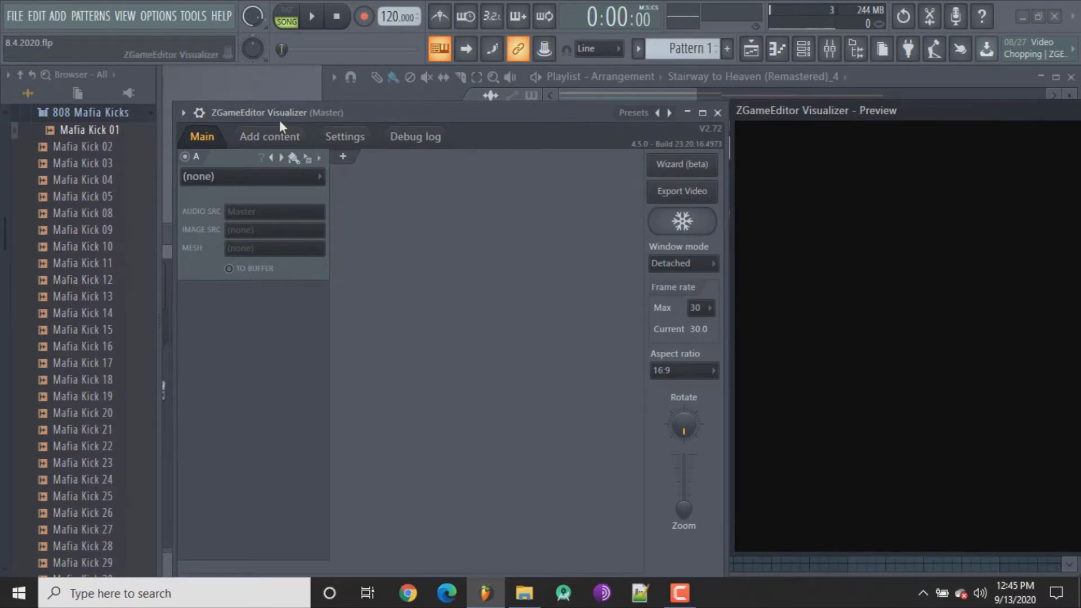
pyautogui.click(284, 142)
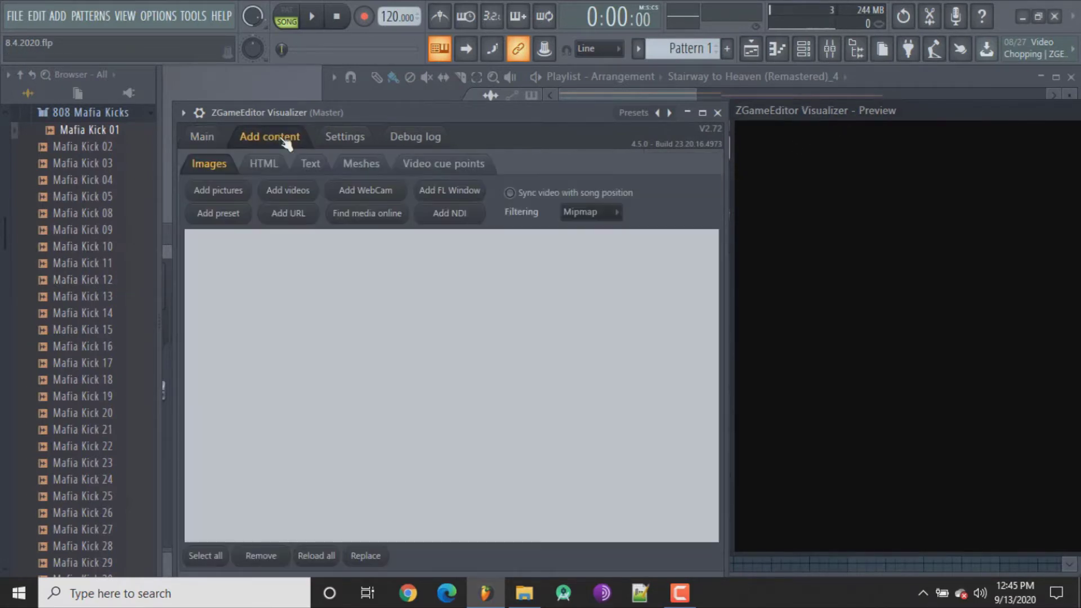
# - Add the rainy bokeh JPG from Desktop > piczzzz to the visualizer's image list
pyautogui.click(237, 194)
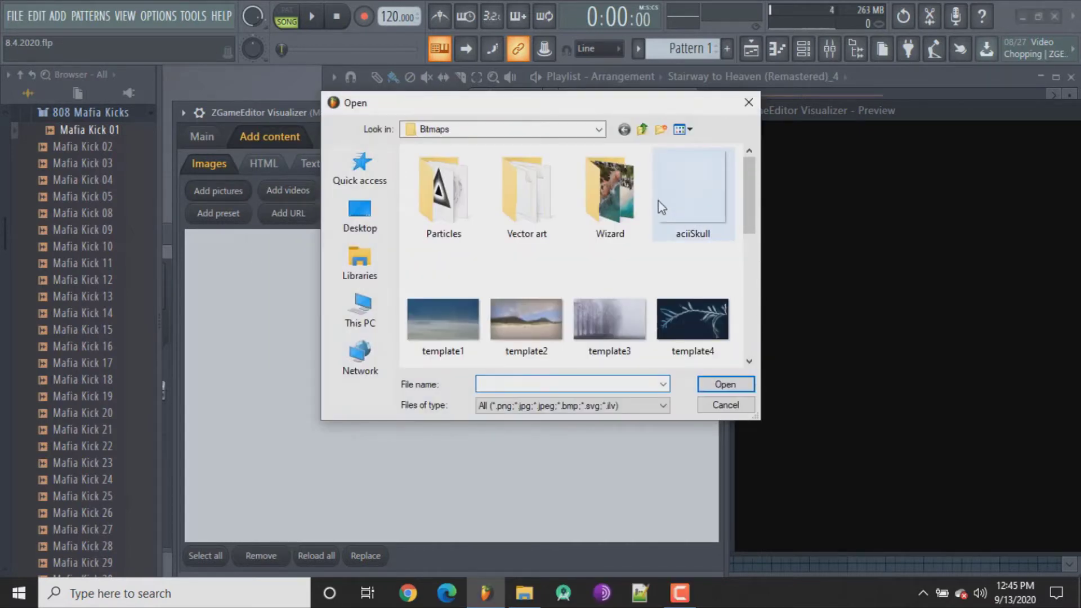
pyautogui.click(377, 224)
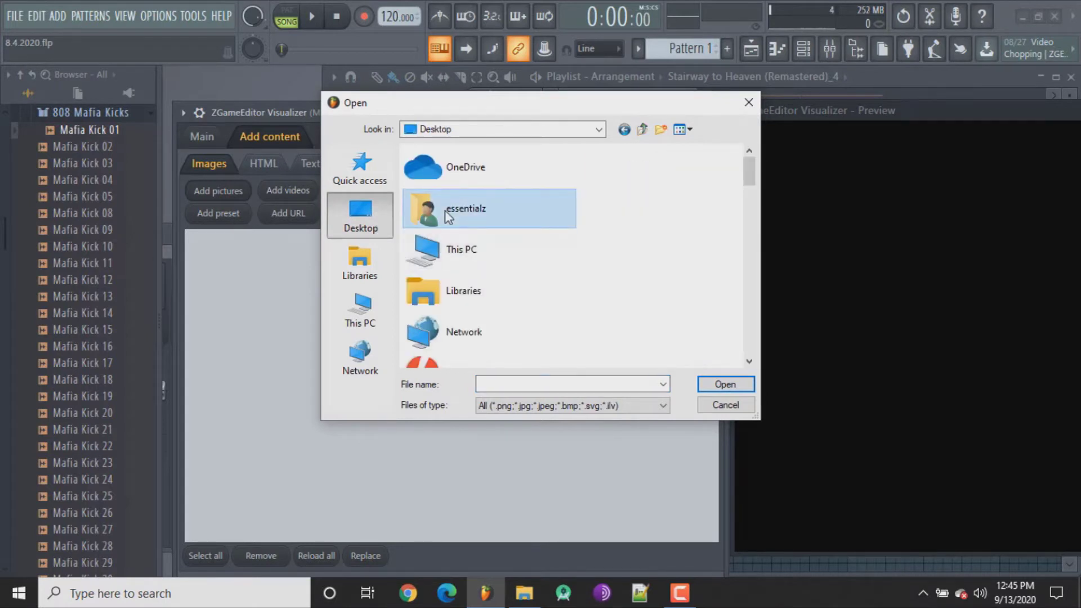
pyautogui.press('p')
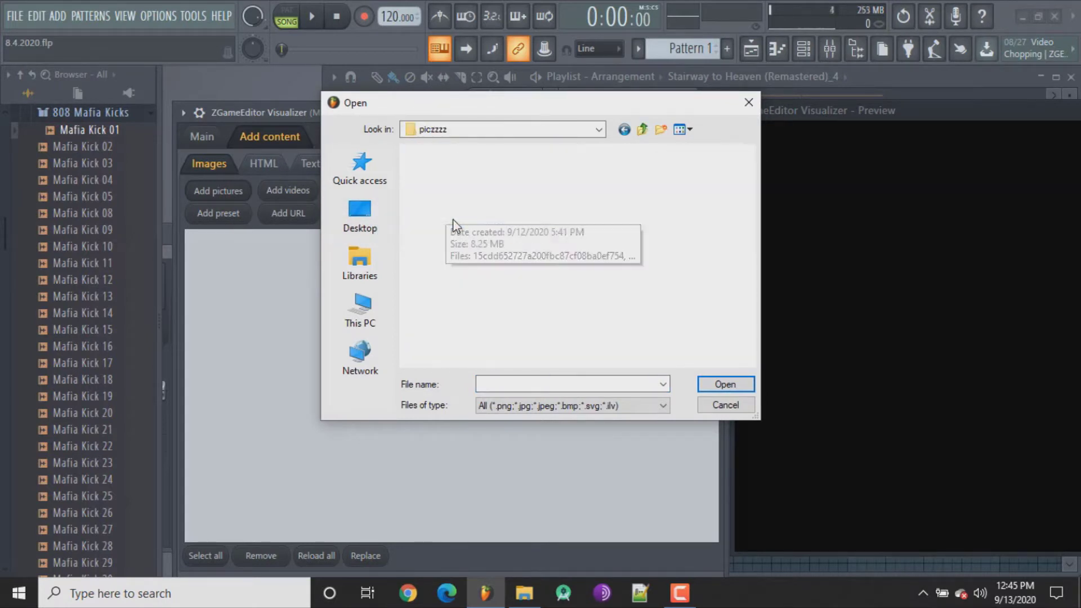
pyautogui.doubleClick(453, 219)
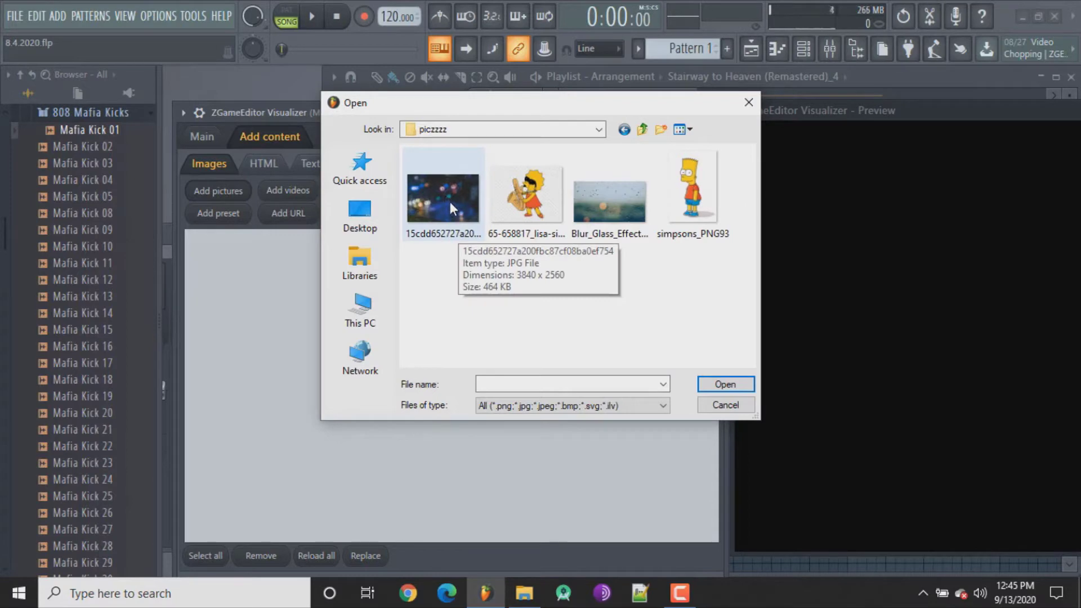
pyautogui.doubleClick(447, 196)
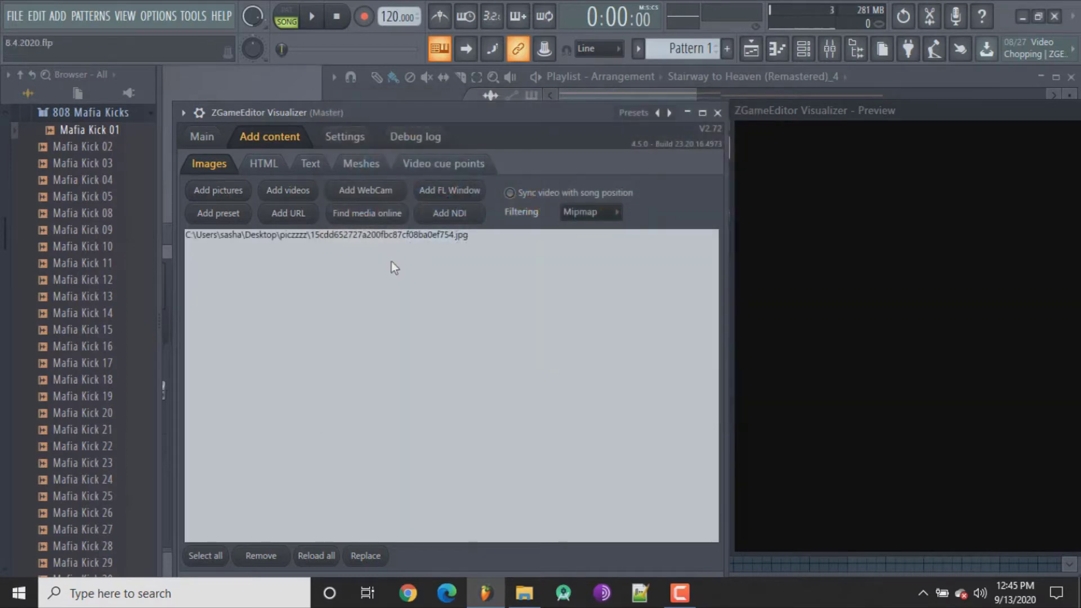
# - Add simpsons_PNG93.png to the image list as well and return to the Main tab
pyautogui.click(230, 194)
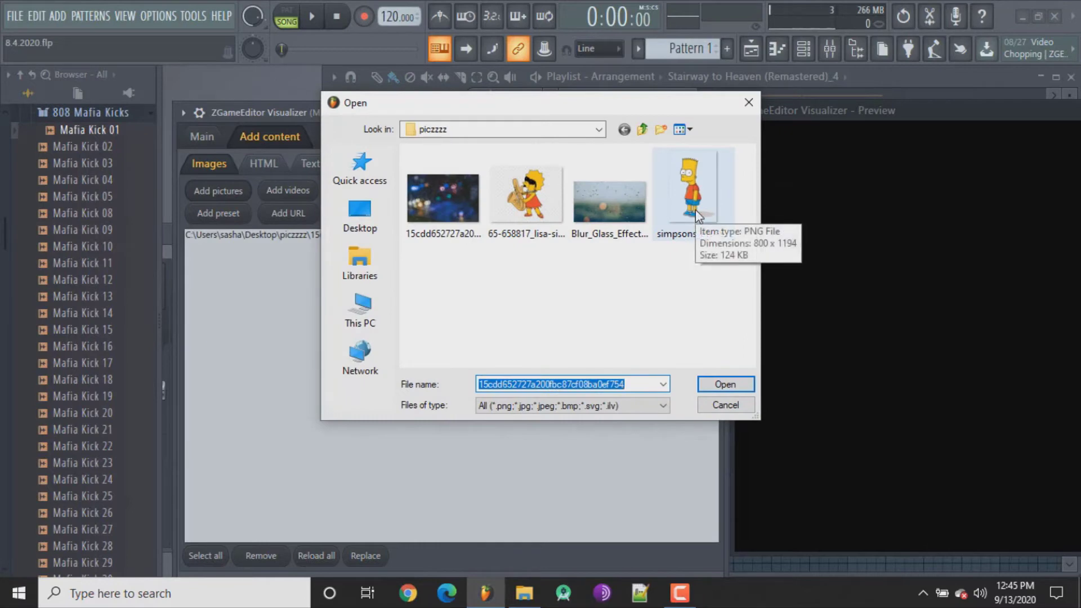
pyautogui.doubleClick(695, 210)
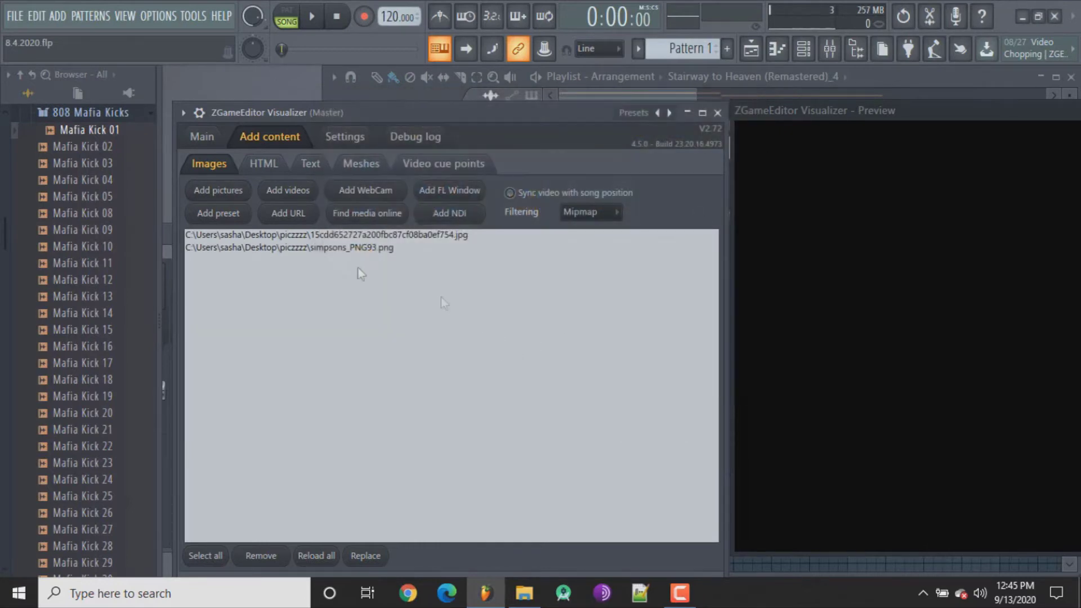
pyautogui.click(216, 142)
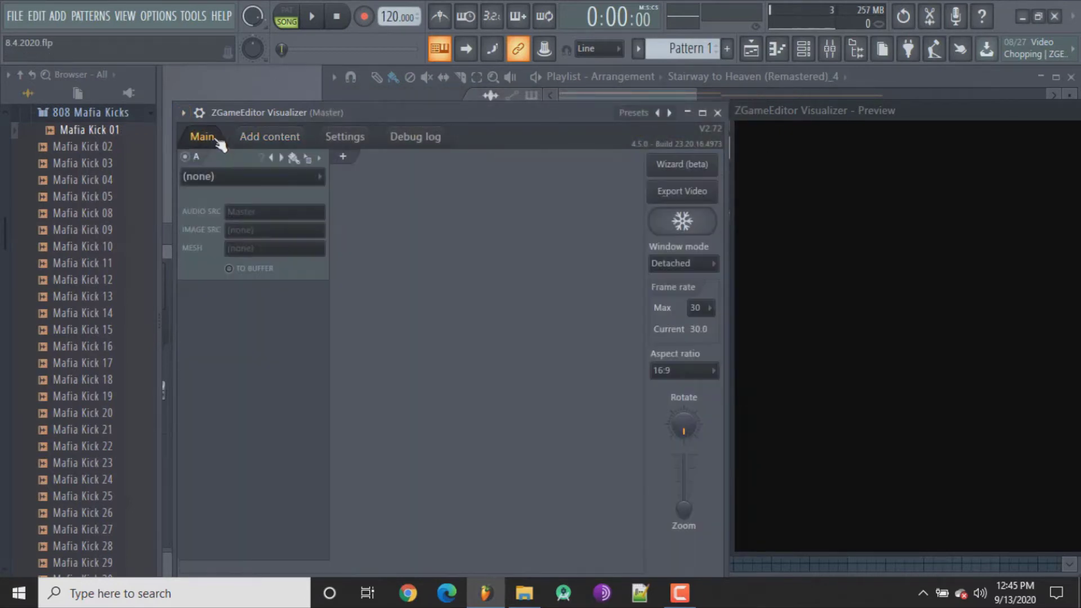
# - Make layer A an Image effect sourced from 15cdd652727a200fbc87cf08ba0ef754.jpg
pyautogui.click(264, 186)
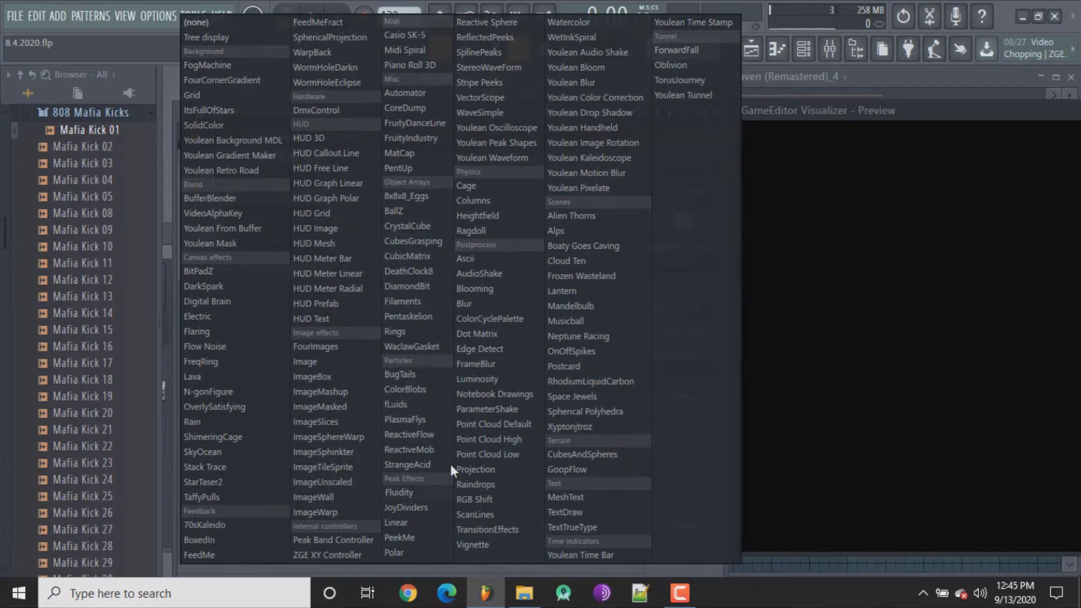
pyautogui.click(327, 364)
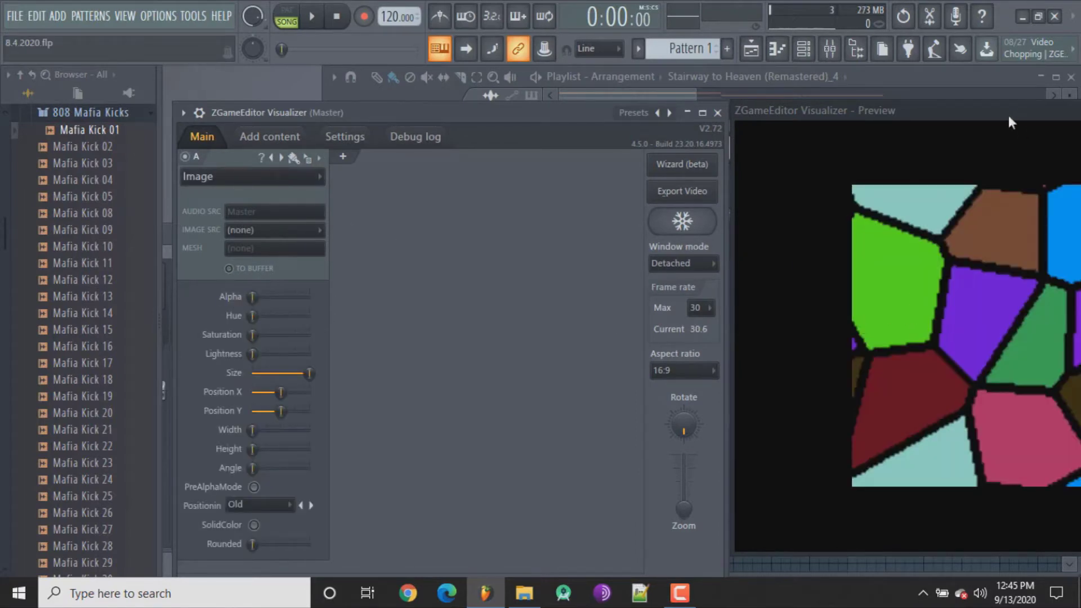
pyautogui.moveTo(1008, 110); pyautogui.dragTo(880, 118)
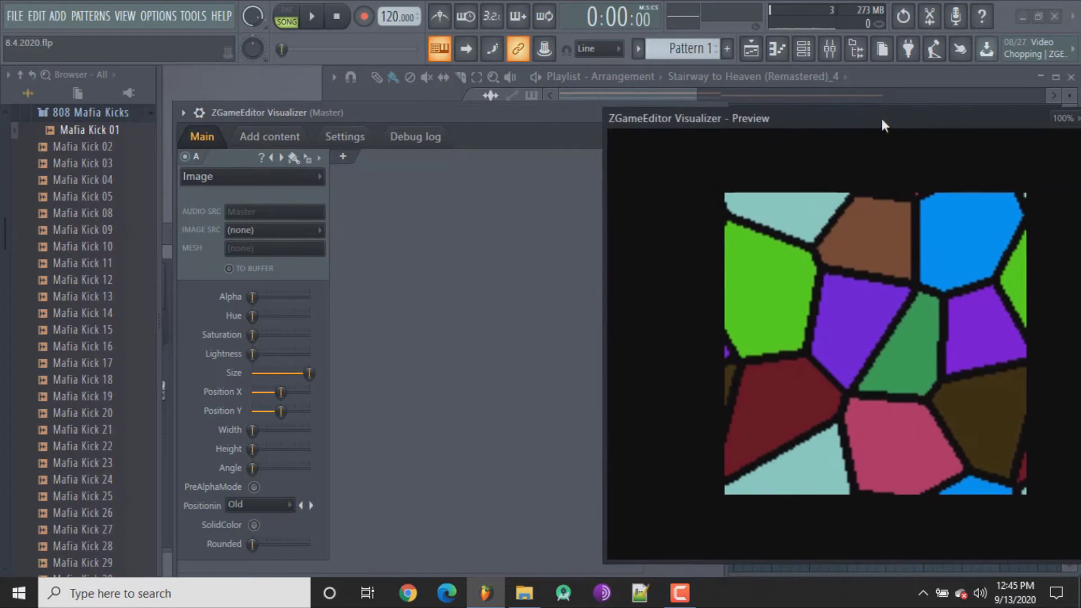
pyautogui.click(307, 233)
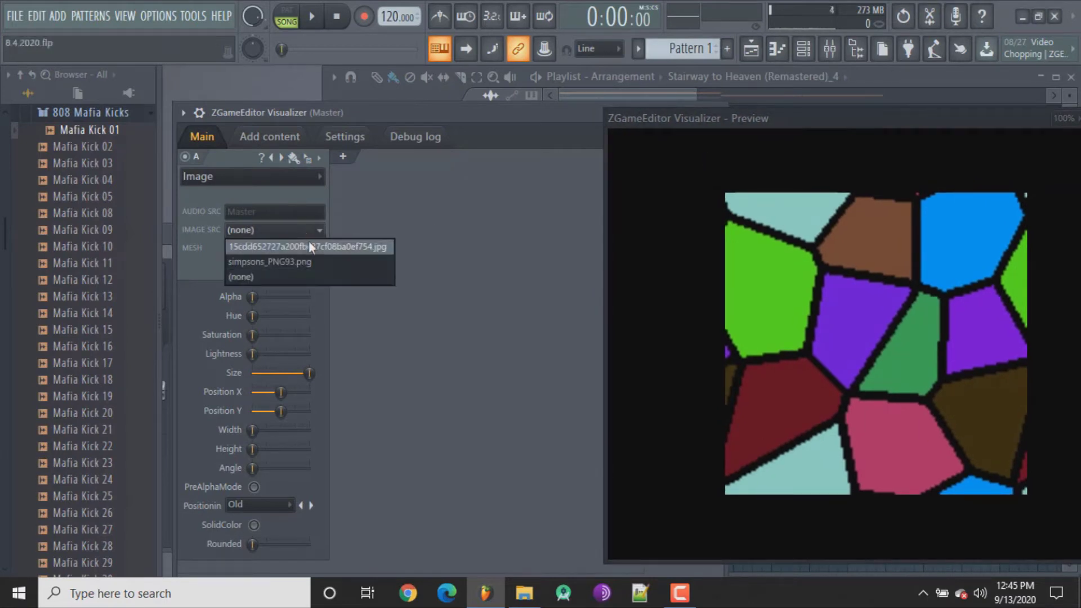
pyautogui.click(310, 244)
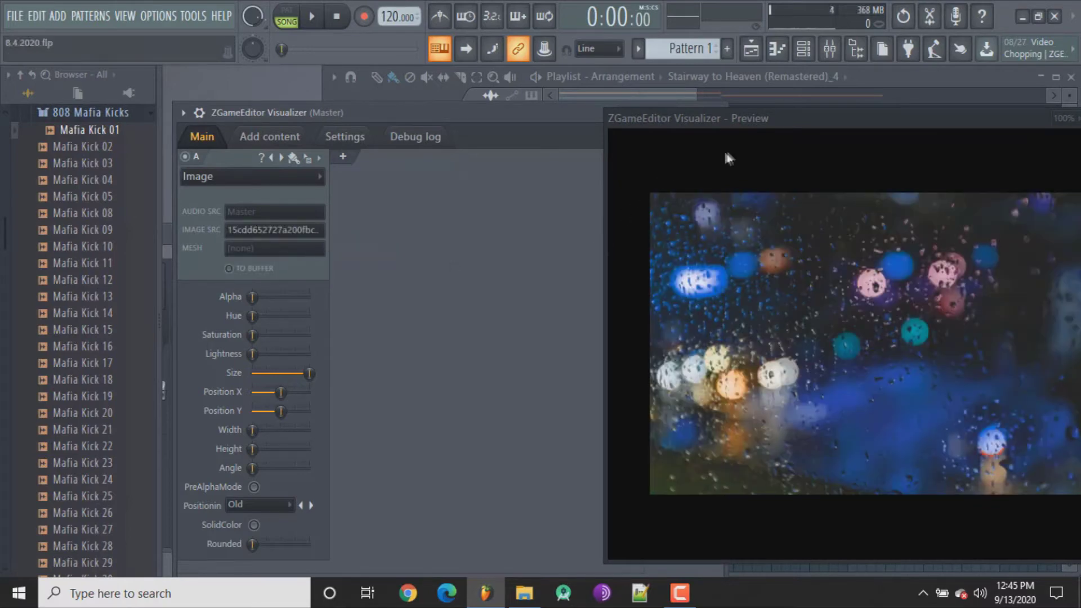
pyautogui.moveTo(779, 118); pyautogui.dragTo(595, 177)
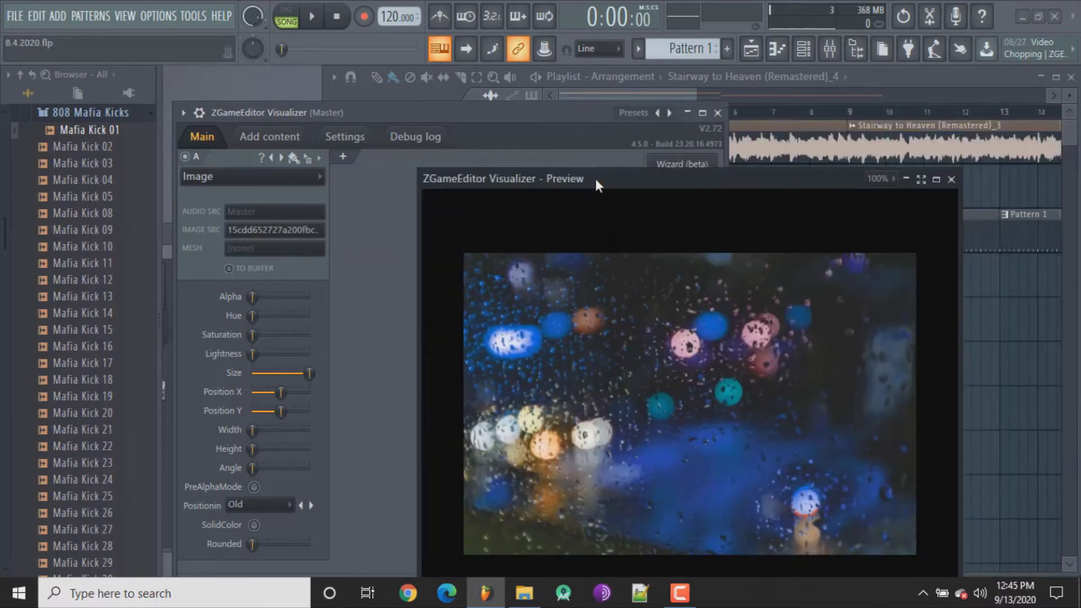
# - Add Image layer B showing simpsons_PNG93.png and shrink it to 86% size
pyautogui.click(347, 162)
pyautogui.click(383, 180)
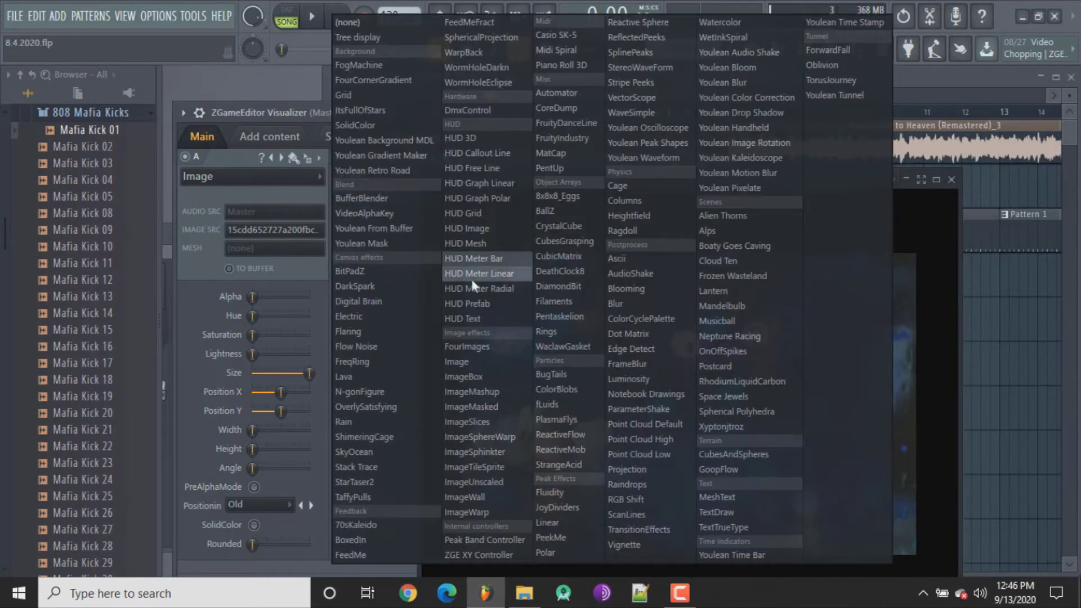
pyautogui.click(464, 356)
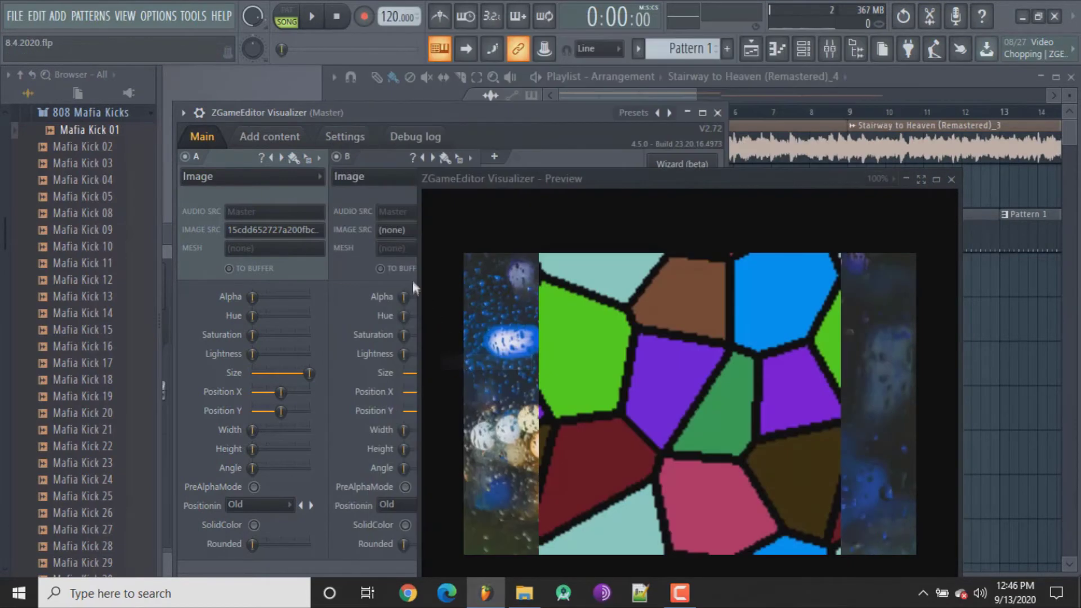
pyautogui.click(398, 230)
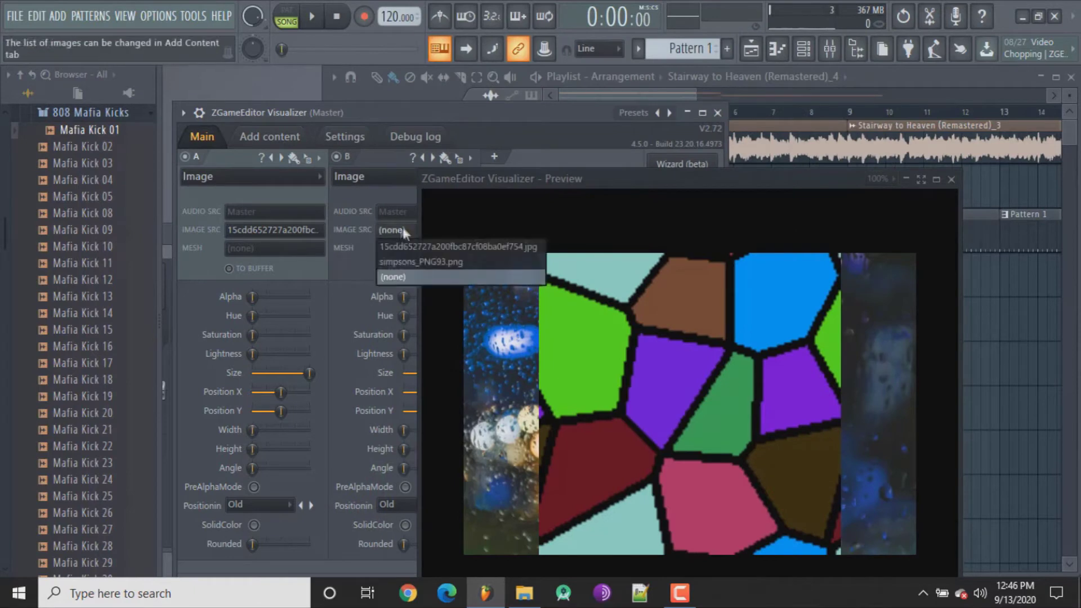
pyautogui.click(423, 261)
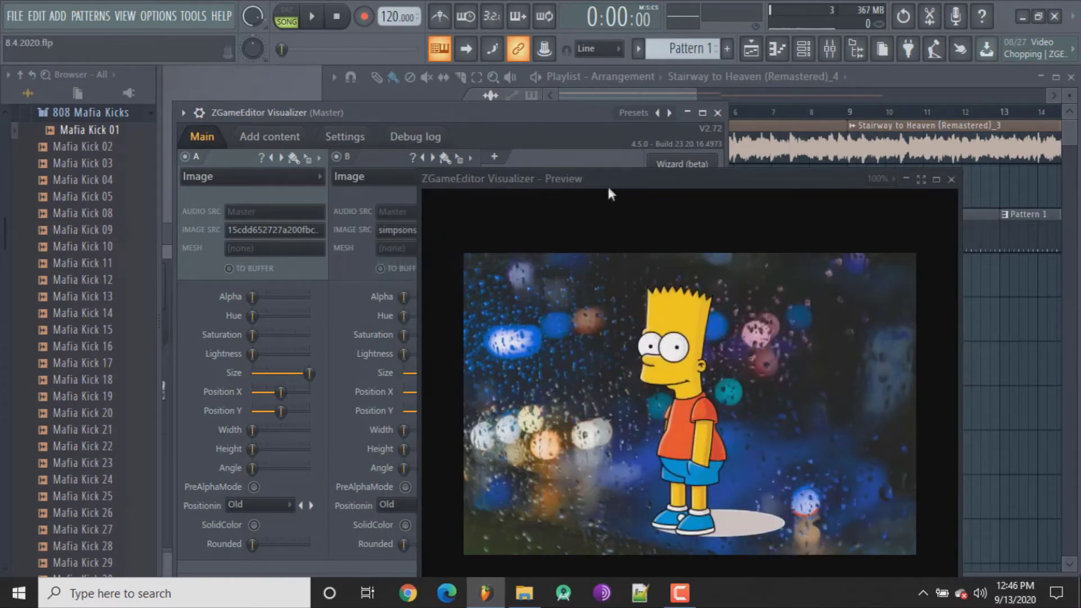
pyautogui.moveTo(617, 177); pyautogui.dragTo(747, 164)
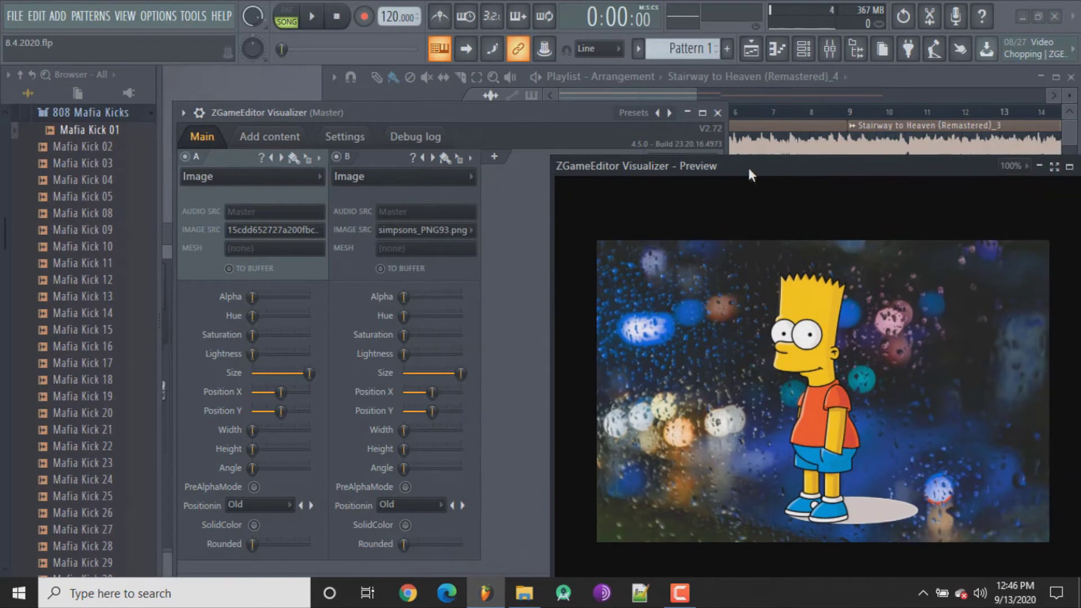
pyautogui.moveTo(461, 373); pyautogui.dragTo(452, 373)
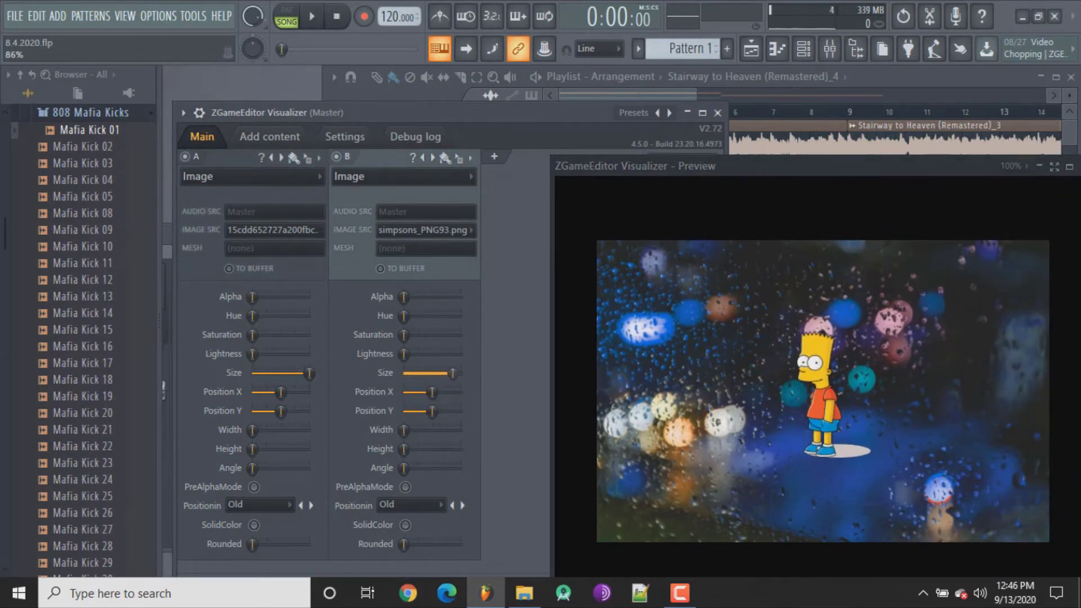
# - Add layer C as a Polar effect and raise its Radius to enlarge the dotted ring
pyautogui.click(494, 157)
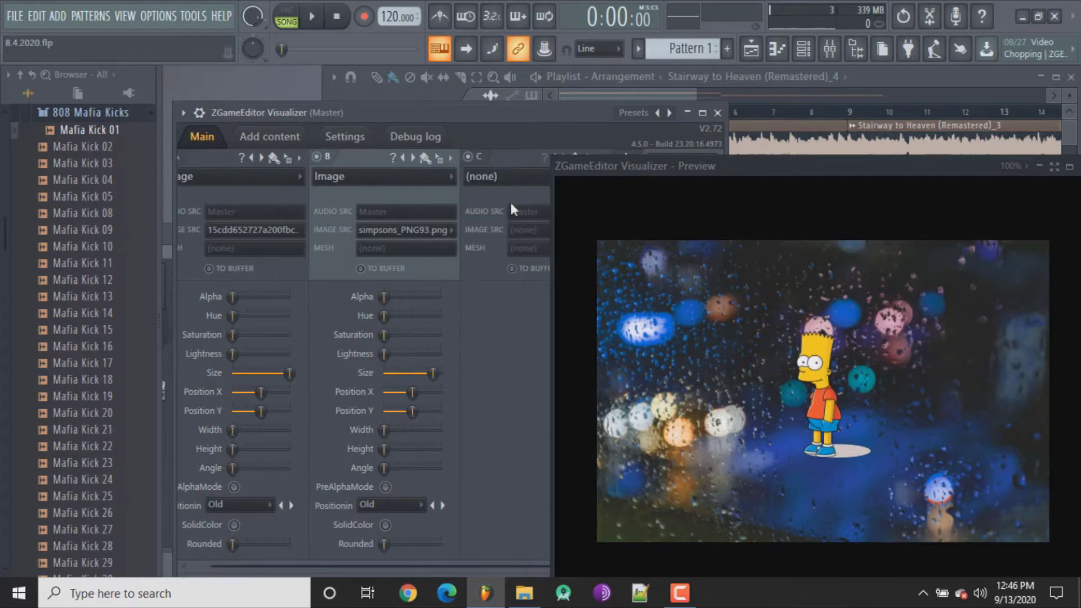
pyautogui.click(513, 177)
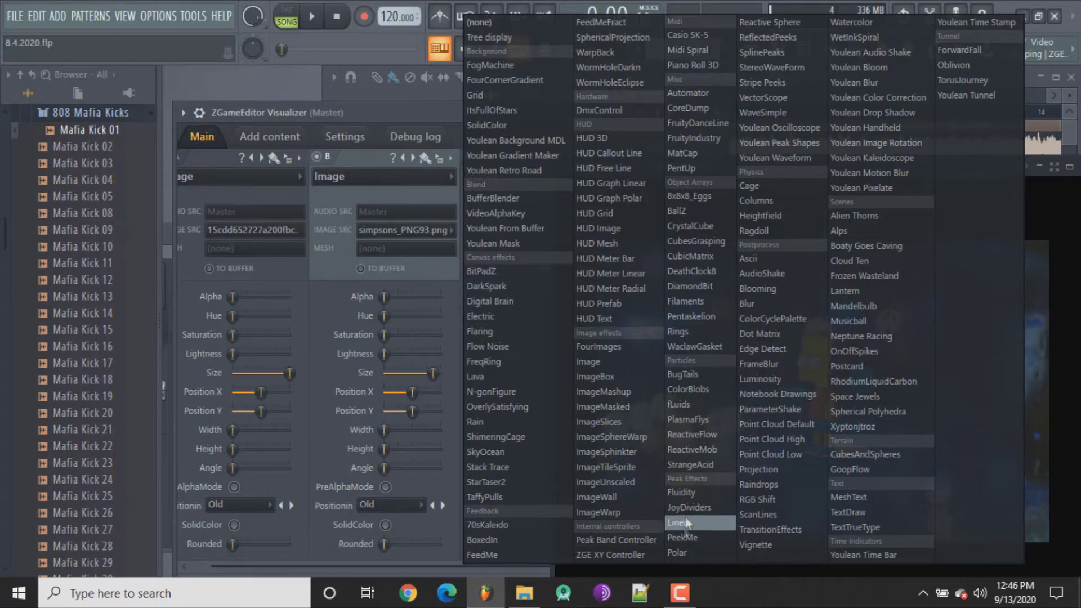
pyautogui.click(678, 552)
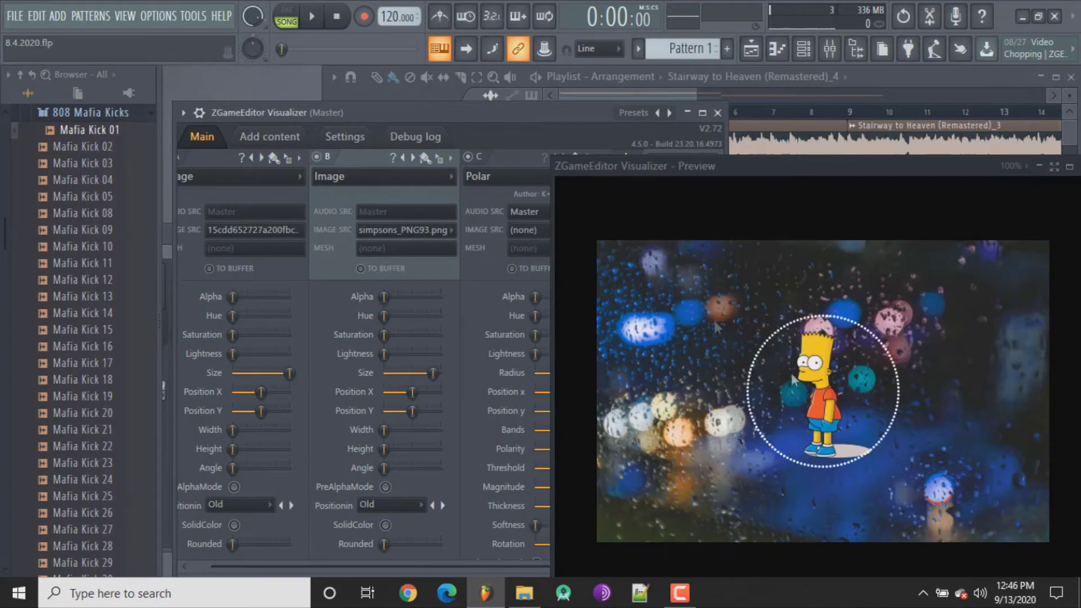
pyautogui.moveTo(728, 161); pyautogui.dragTo(791, 162)
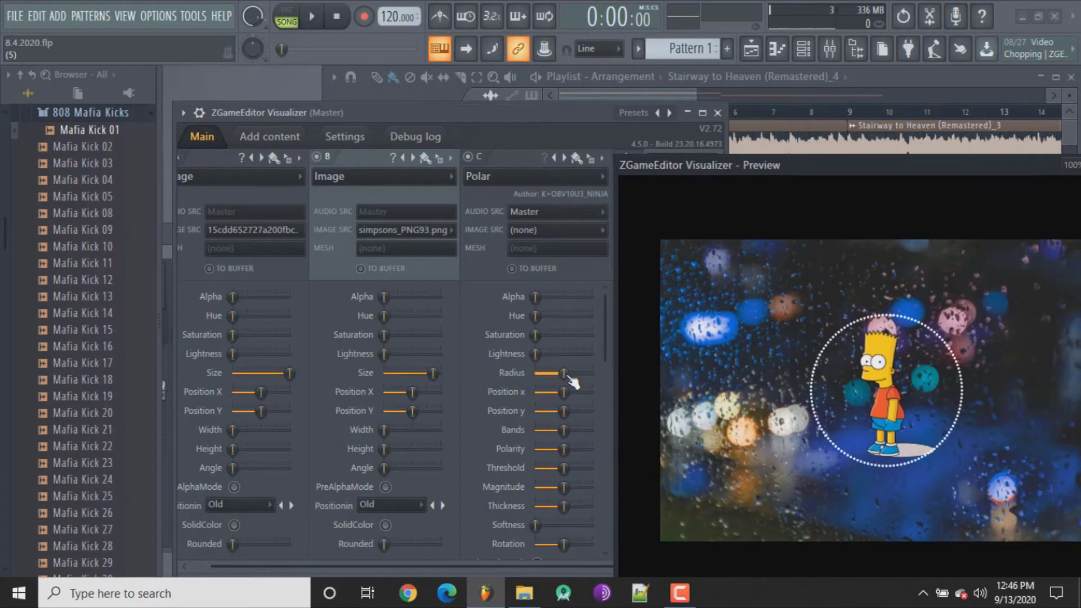
pyautogui.scroll(3, 570, 380)
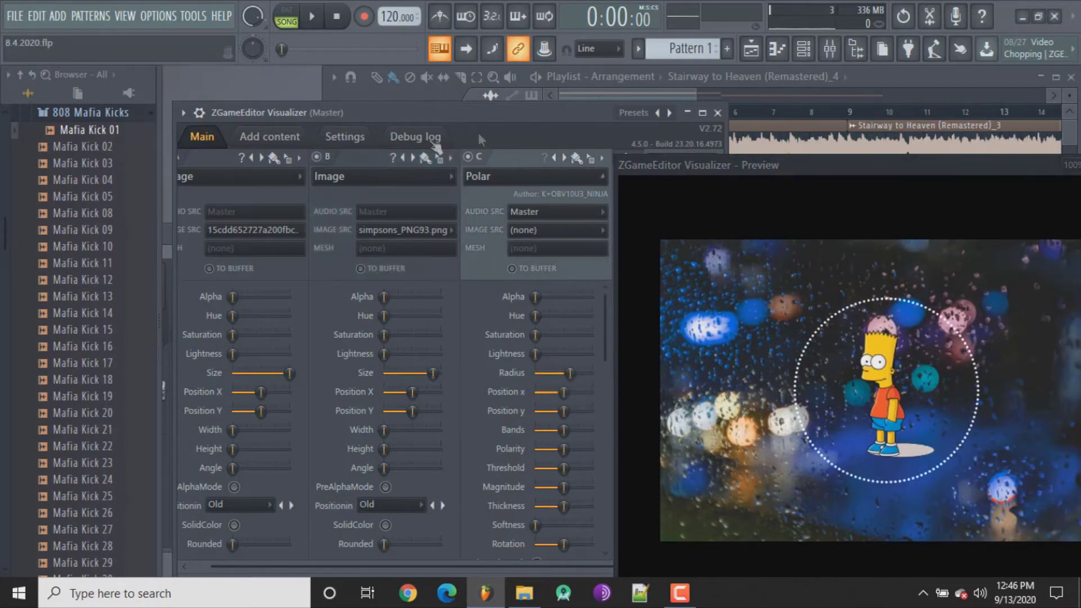
pyautogui.moveTo(788, 164); pyautogui.dragTo(844, 176)
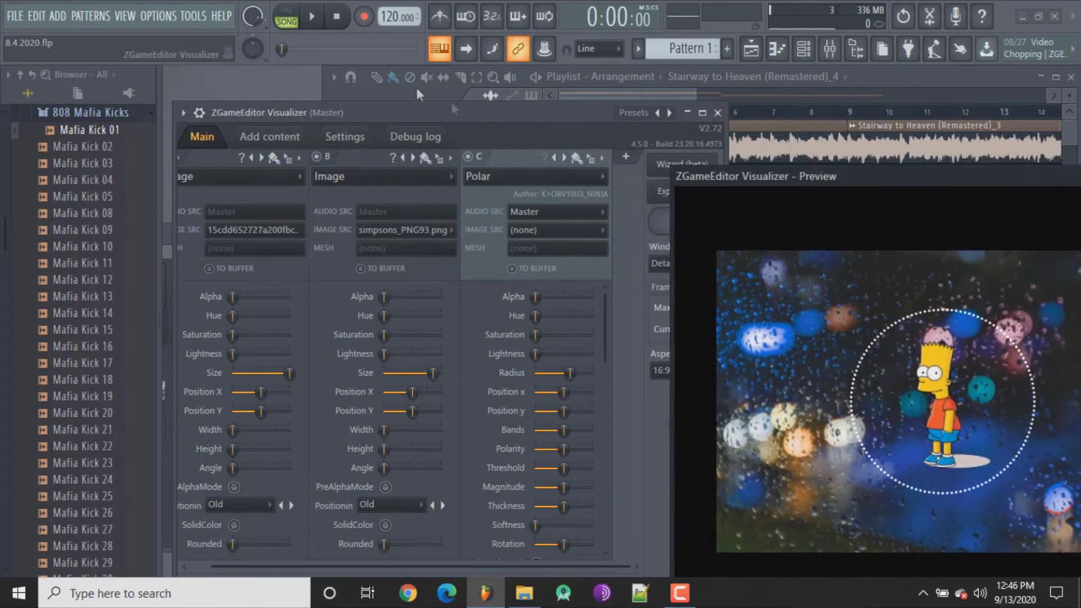
pyautogui.click(314, 20)
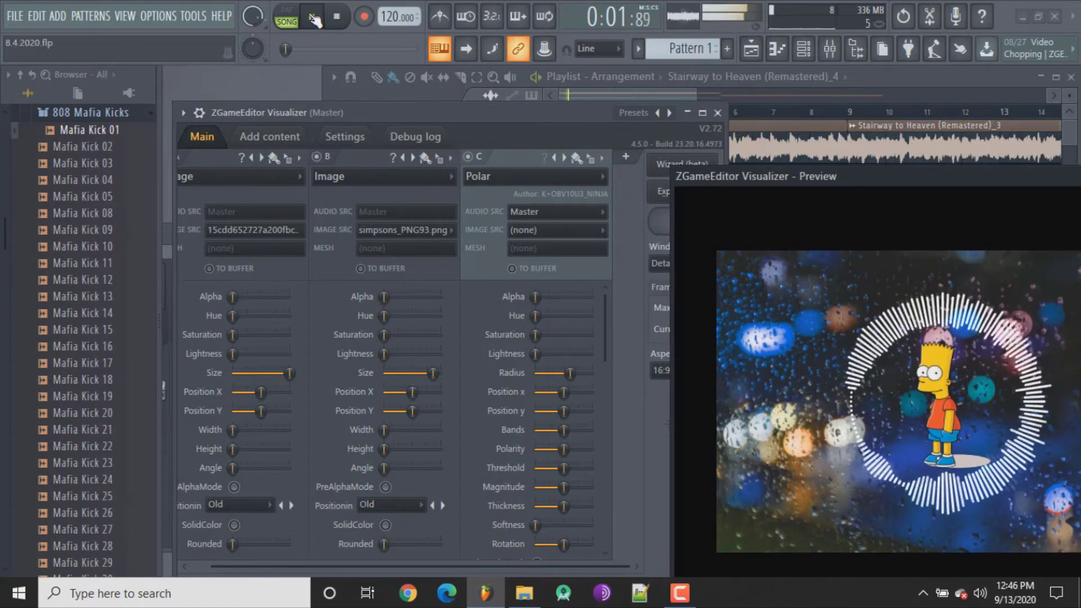
pyautogui.click(340, 19)
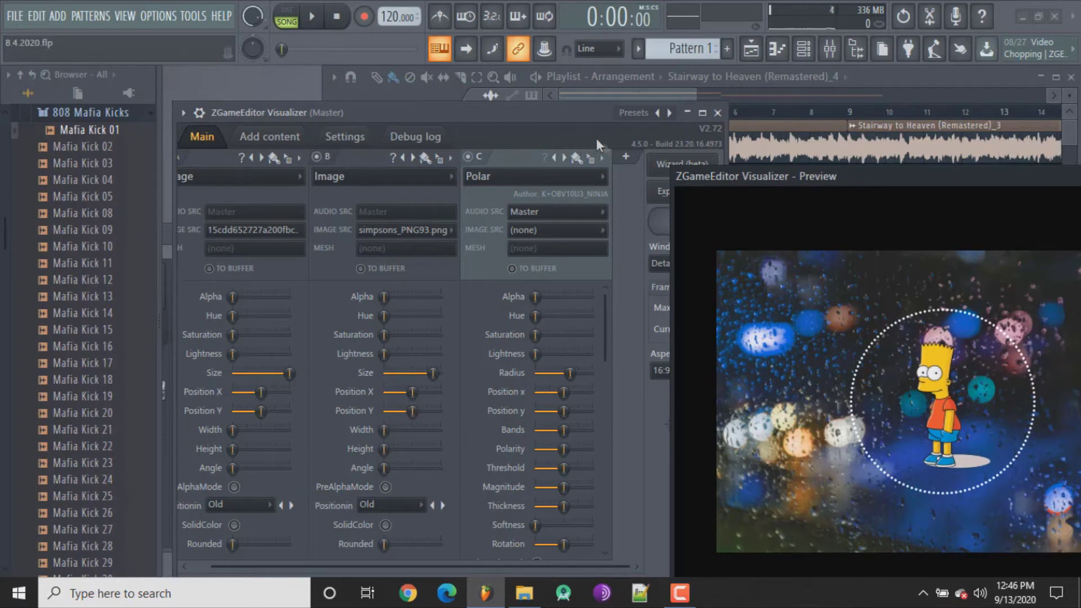
pyautogui.click(289, 139)
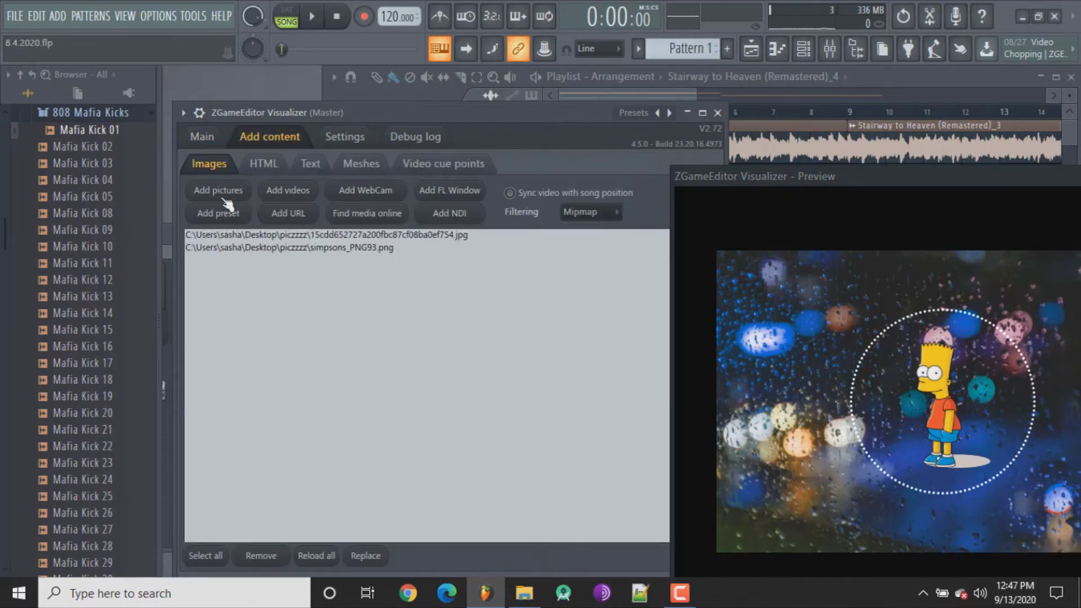
# - Add buddhacartman.gif from Desktop > piczzzz to the content list and return to the layer settings
pyautogui.click(291, 192)
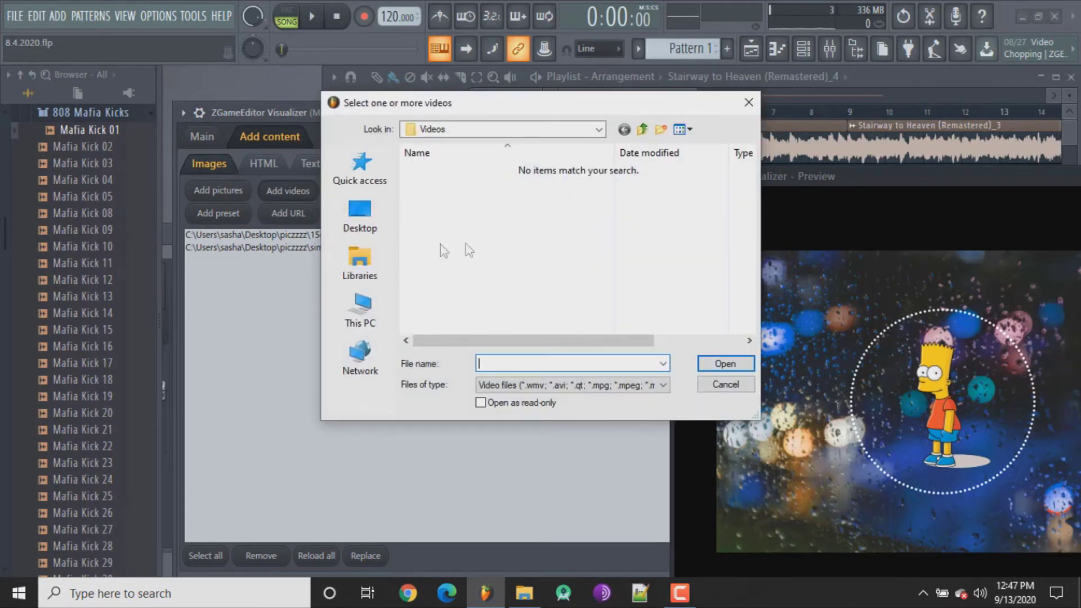
pyautogui.click(373, 225)
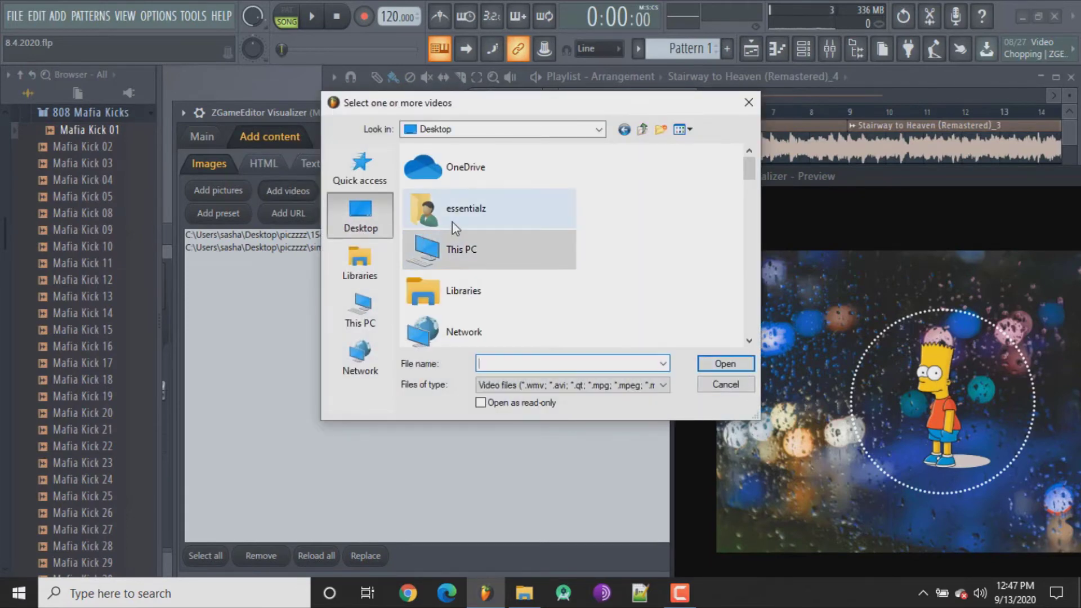
pyautogui.click(453, 223)
pyautogui.press('p')
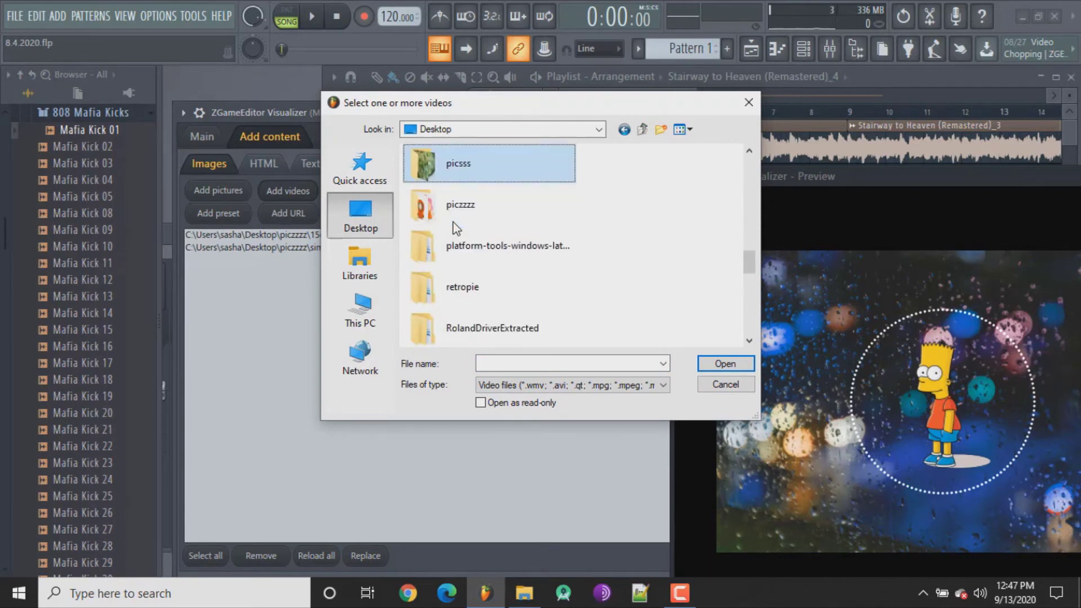
pyautogui.doubleClick(452, 206)
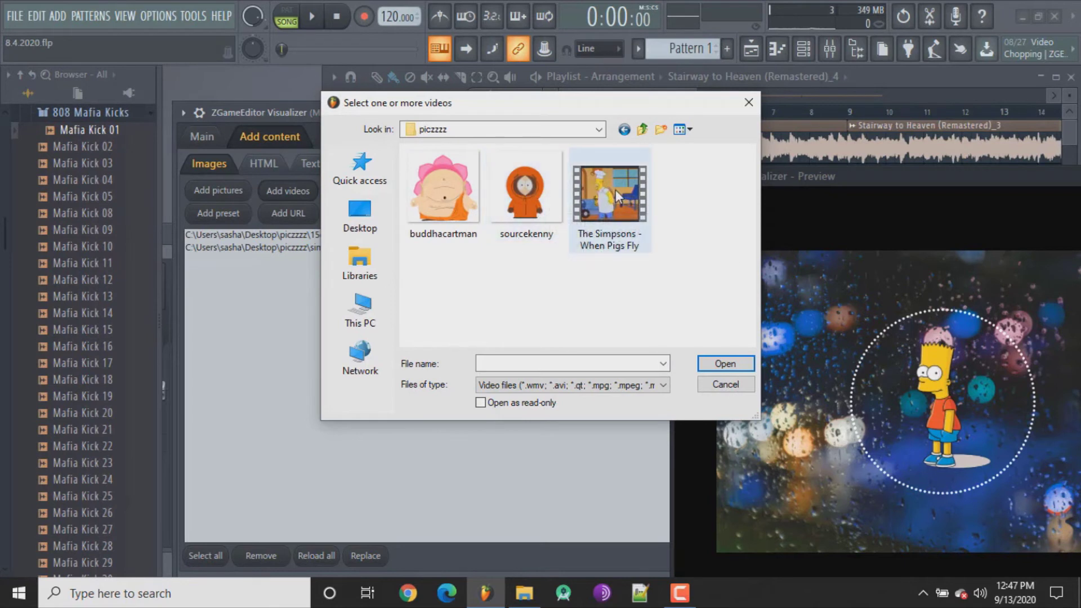
pyautogui.doubleClick(445, 206)
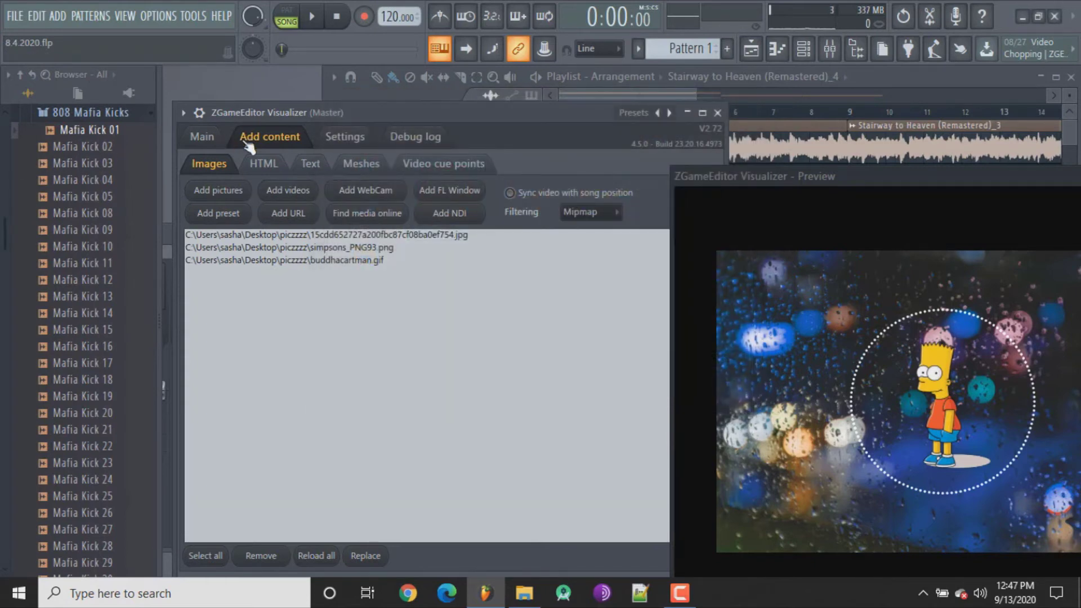
pyautogui.click(211, 139)
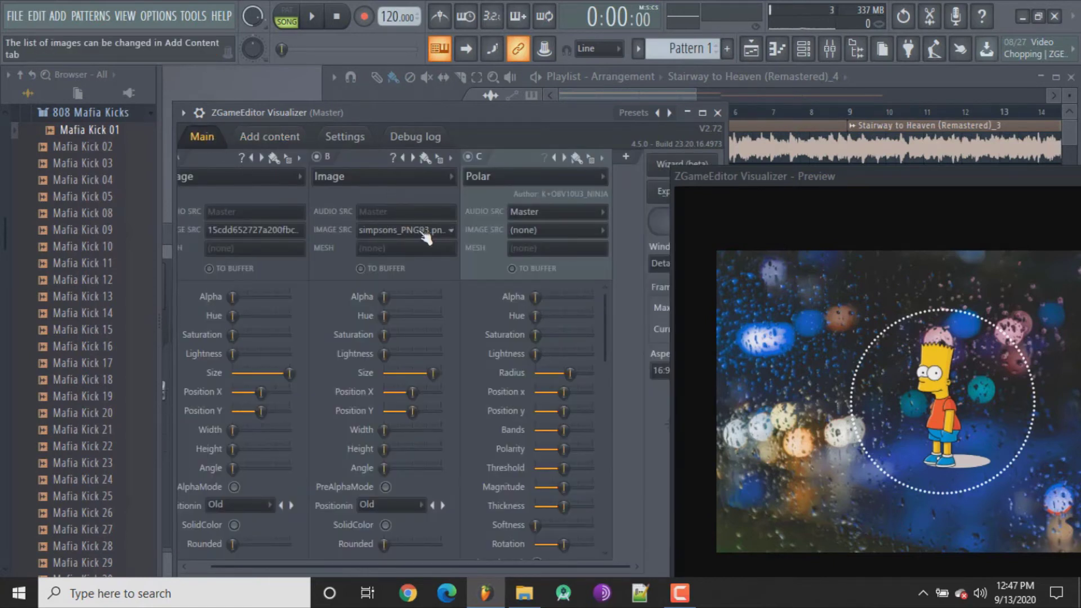
# - Switch layer B's image source to buddhacartman.gif and shrink it to 73%
pyautogui.click(428, 176)
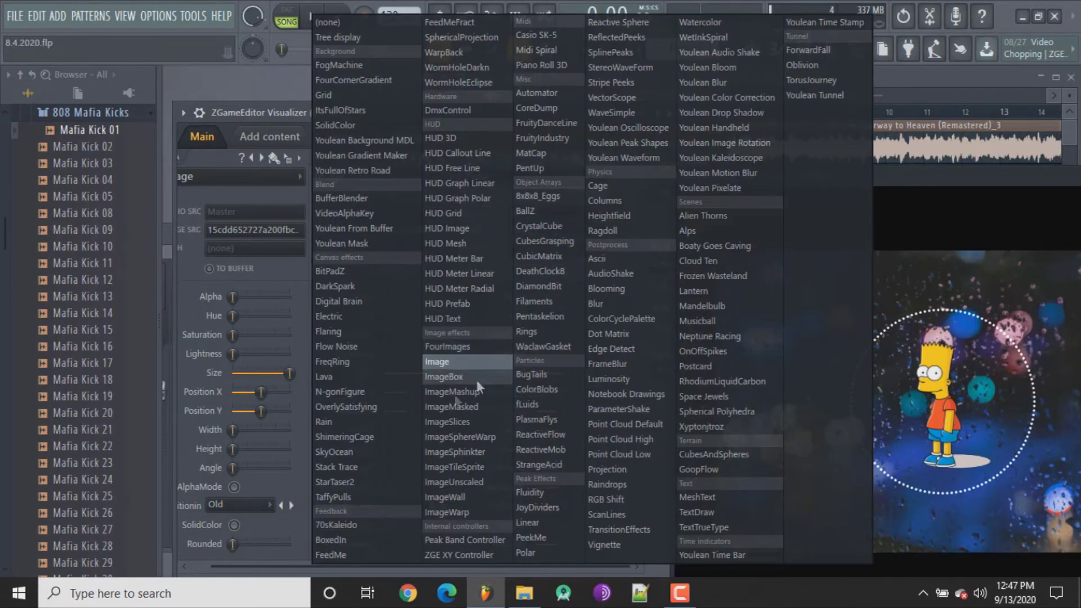
pyautogui.click(434, 362)
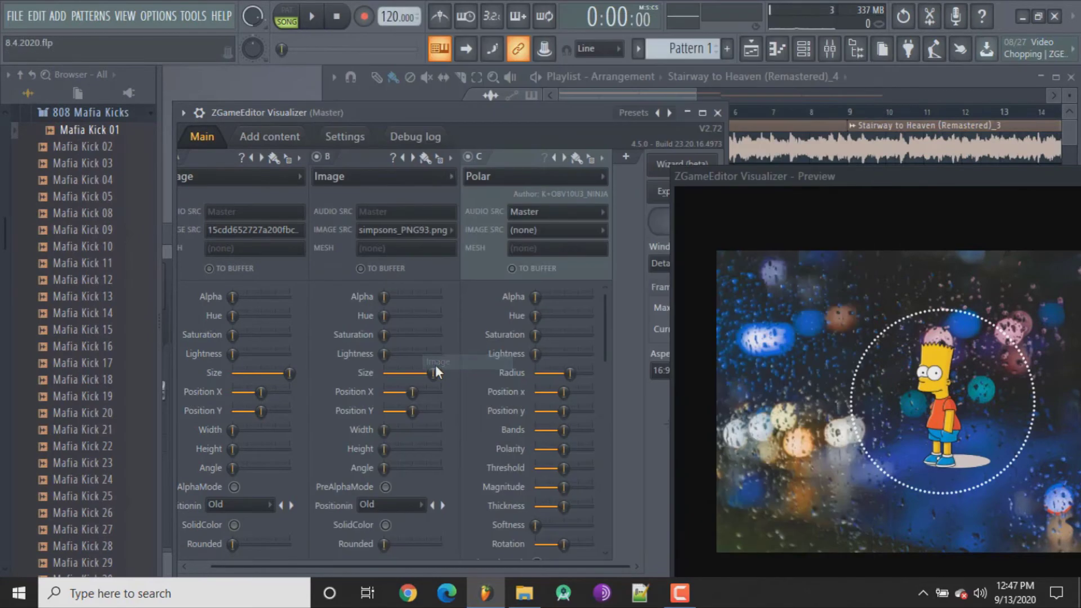
pyautogui.click(450, 237)
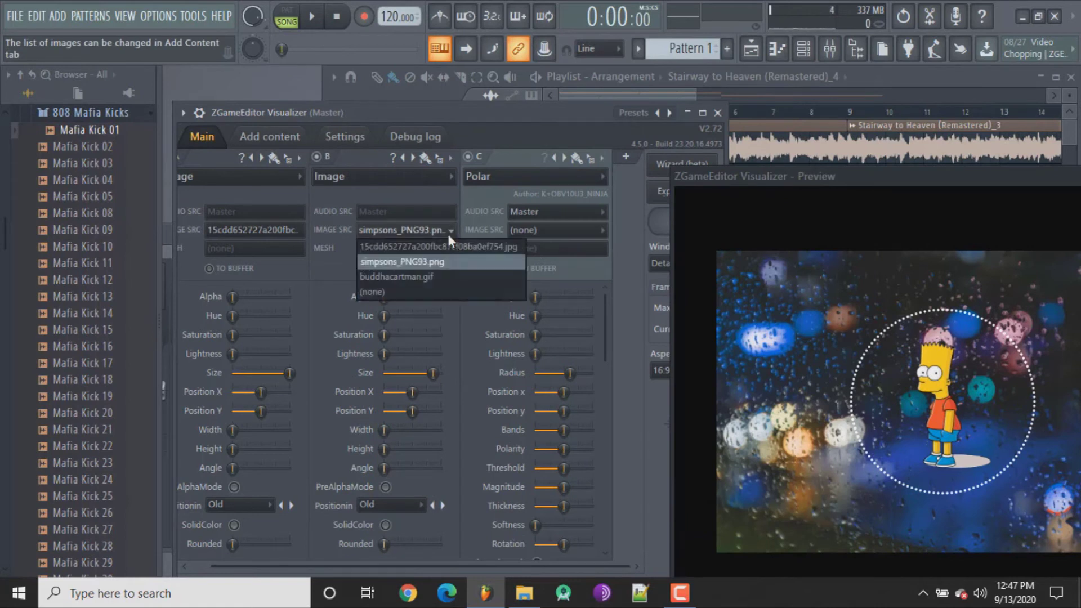
pyautogui.click(437, 282)
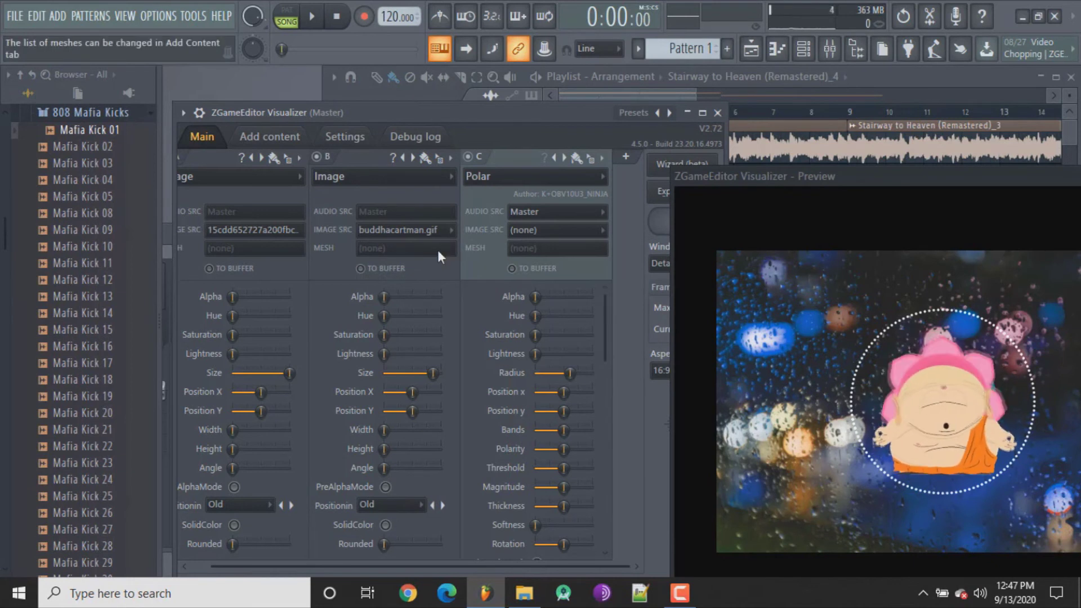
pyautogui.moveTo(439, 376); pyautogui.dragTo(431, 376)
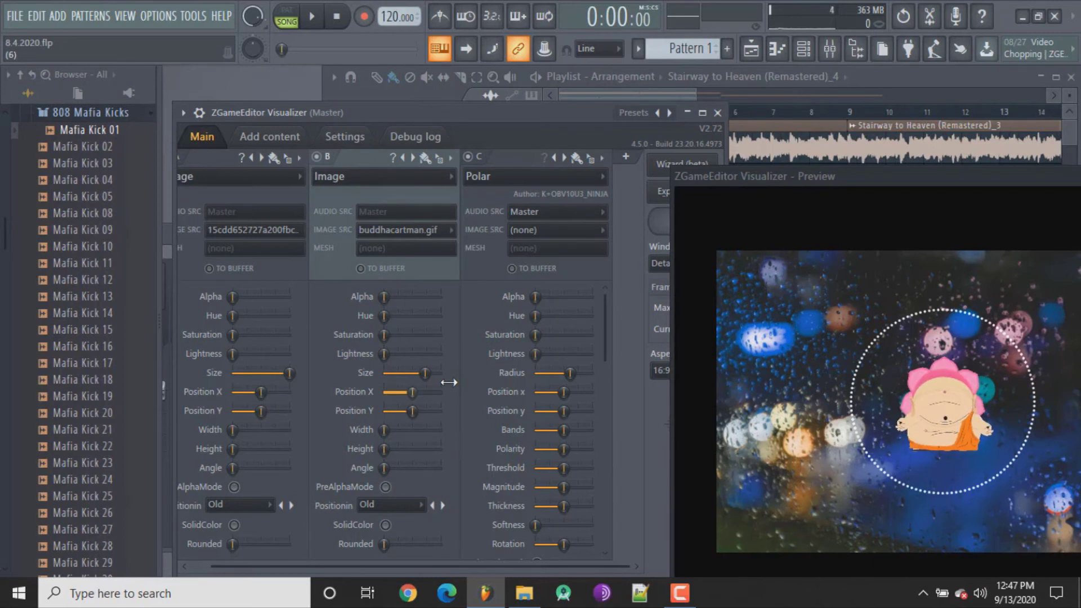
pyautogui.click(287, 138)
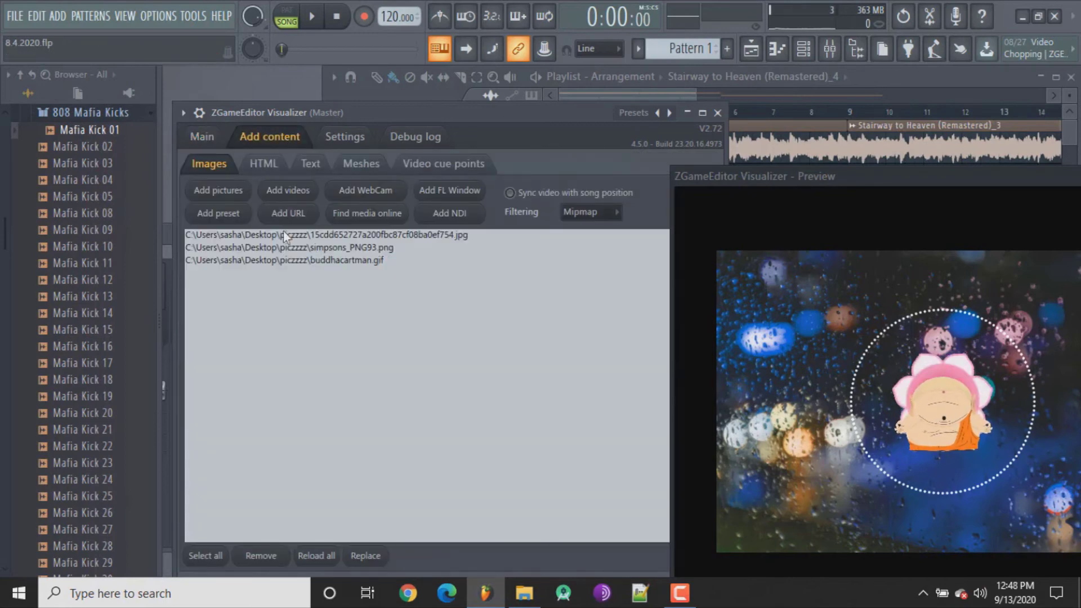
# - Add The Simpsons - When Pigs Fly.mp4 and set it as layer B's image source
pyautogui.click(287, 190)
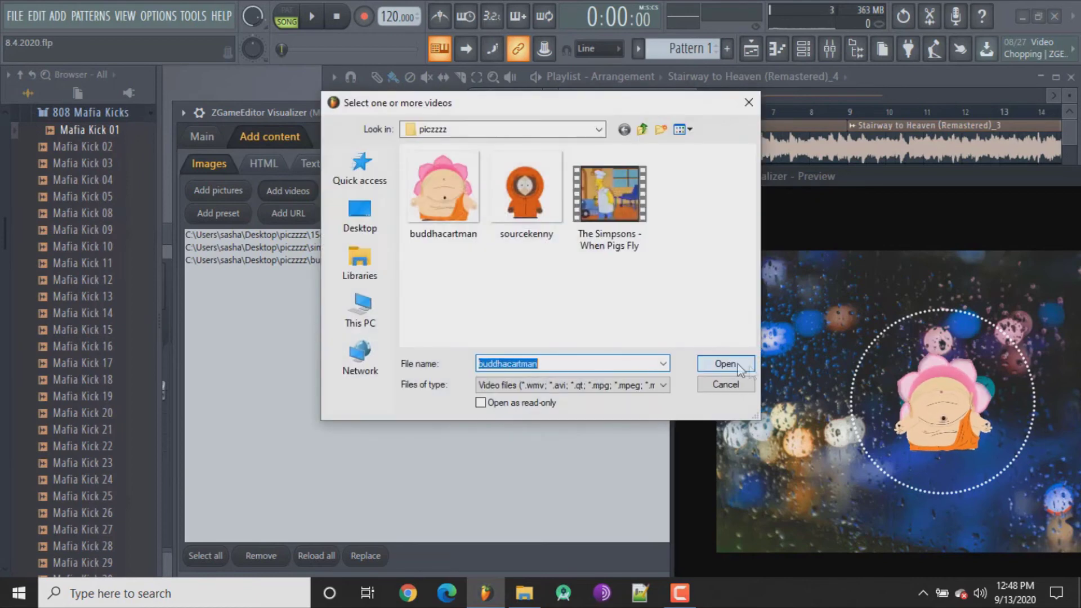
pyautogui.doubleClick(617, 194)
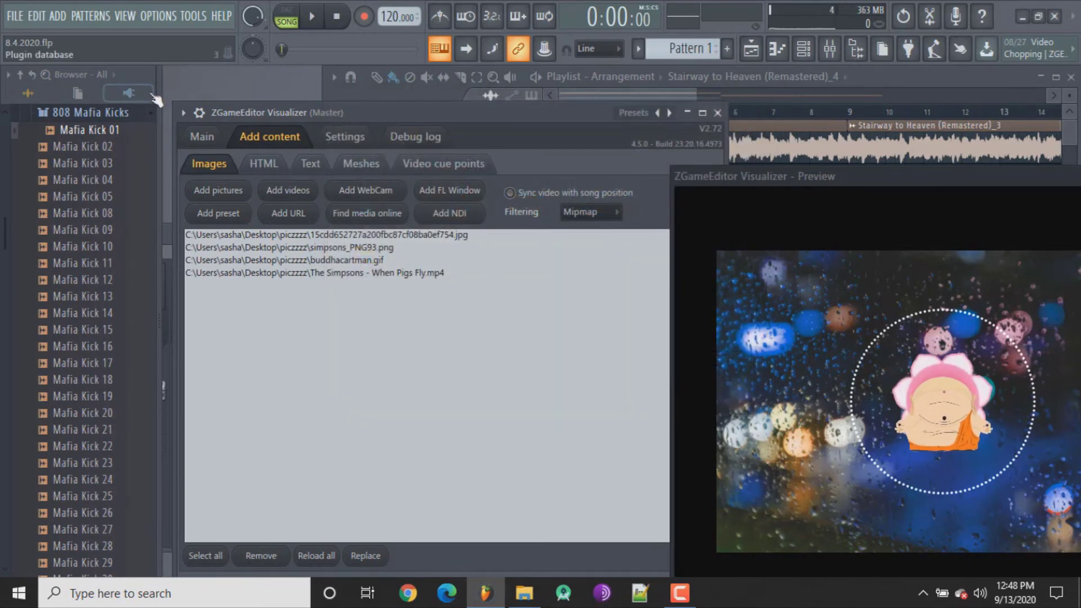
pyautogui.click(202, 137)
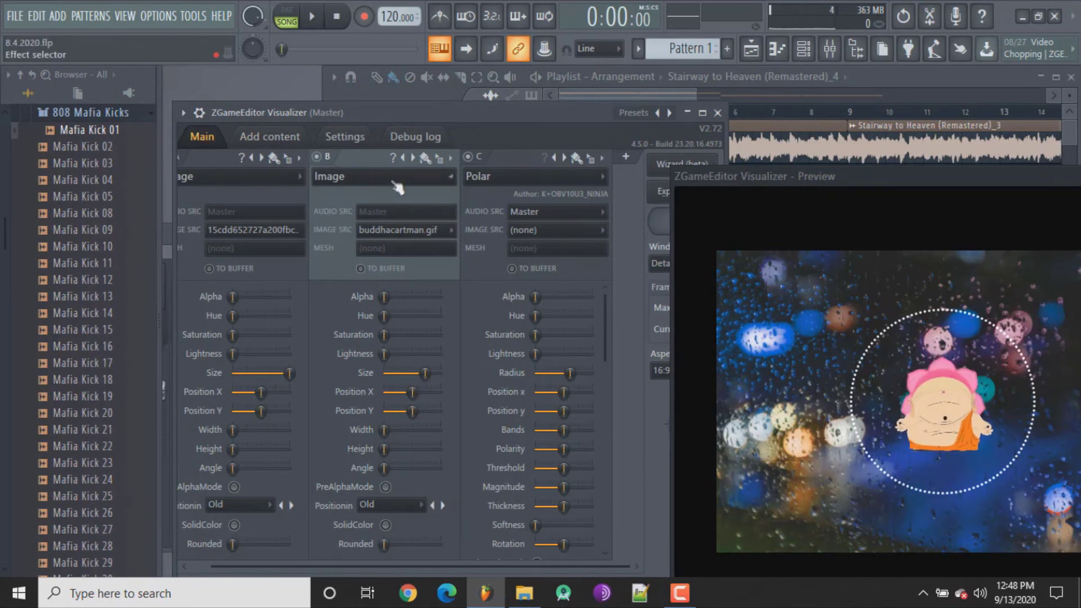
pyautogui.click(415, 231)
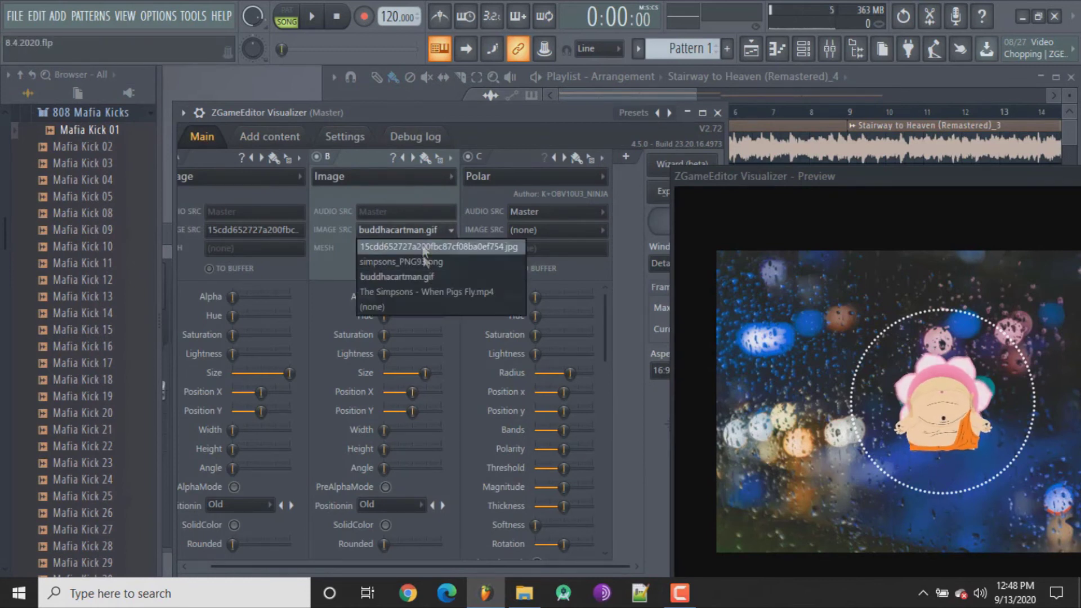
pyautogui.click(428, 291)
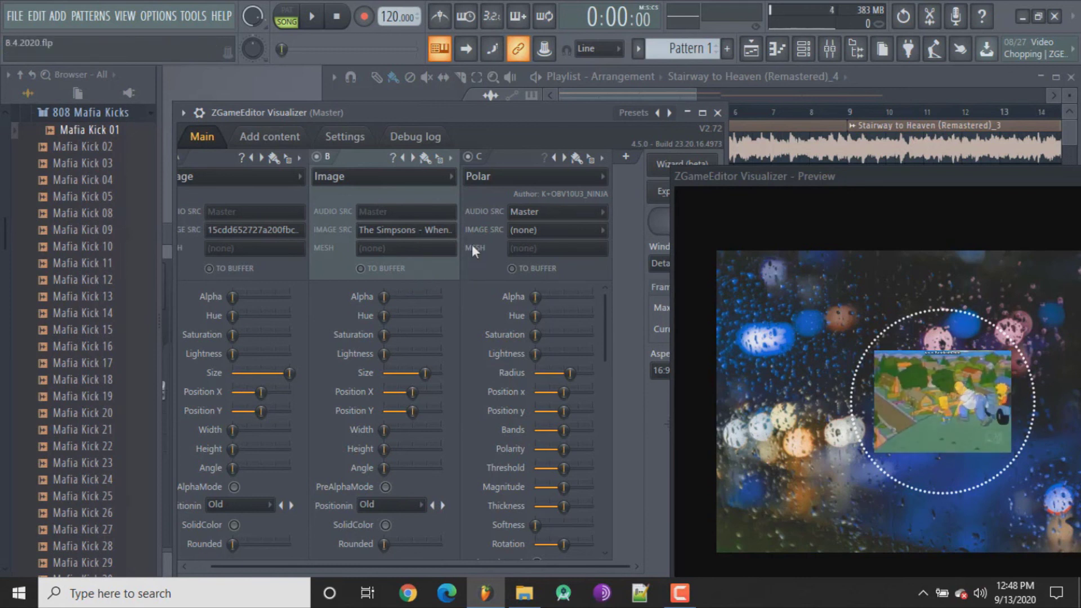
pyautogui.click(424, 229)
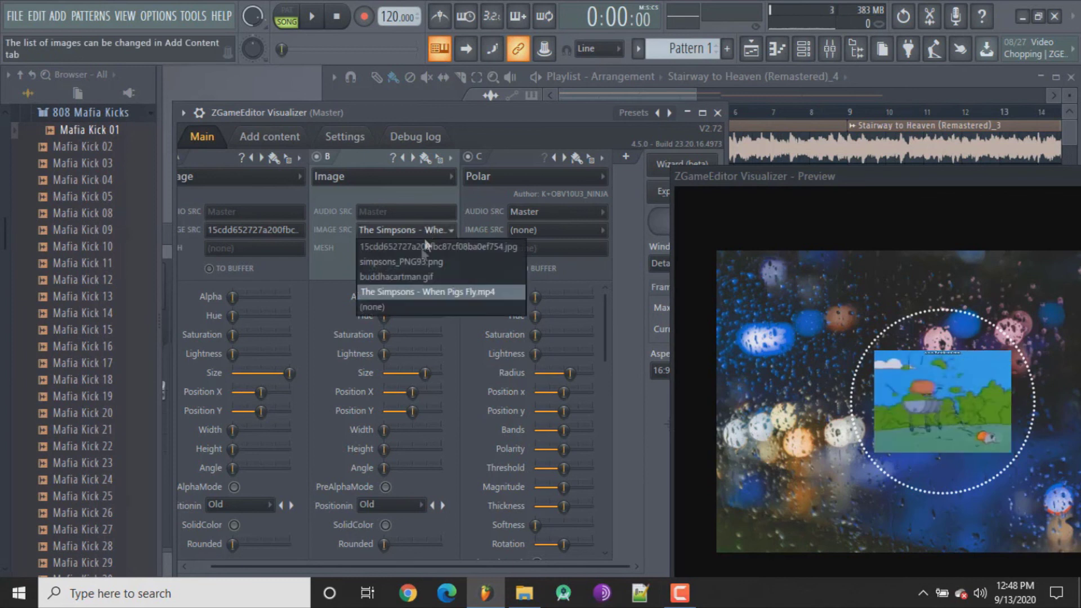
# - Set layer B back to buddhacartman.gif and reduce its size to 69%
pyautogui.click(411, 277)
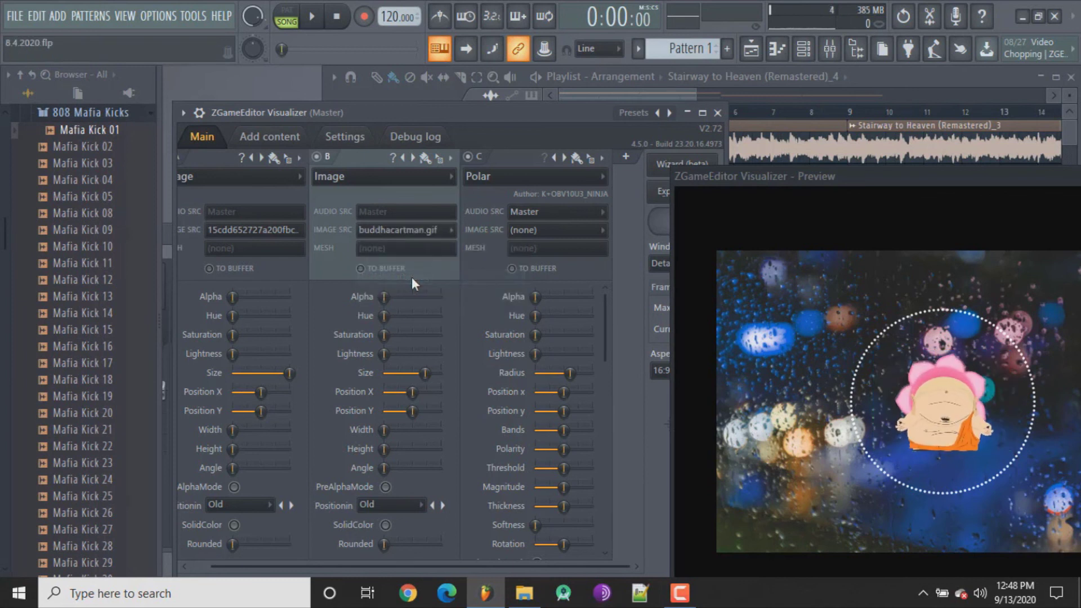
pyautogui.moveTo(425, 373); pyautogui.dragTo(421, 359)
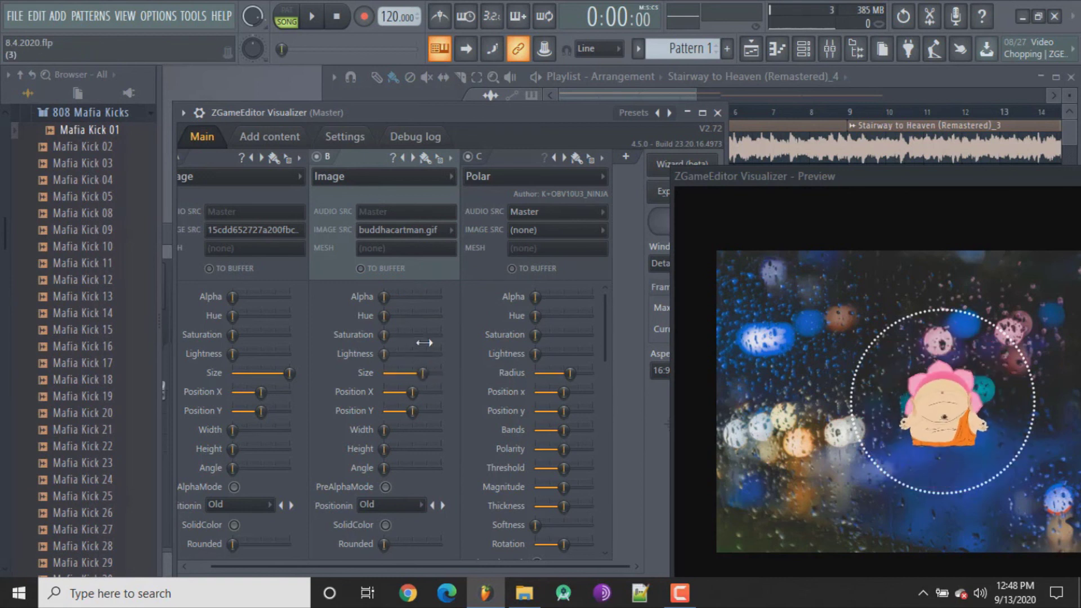